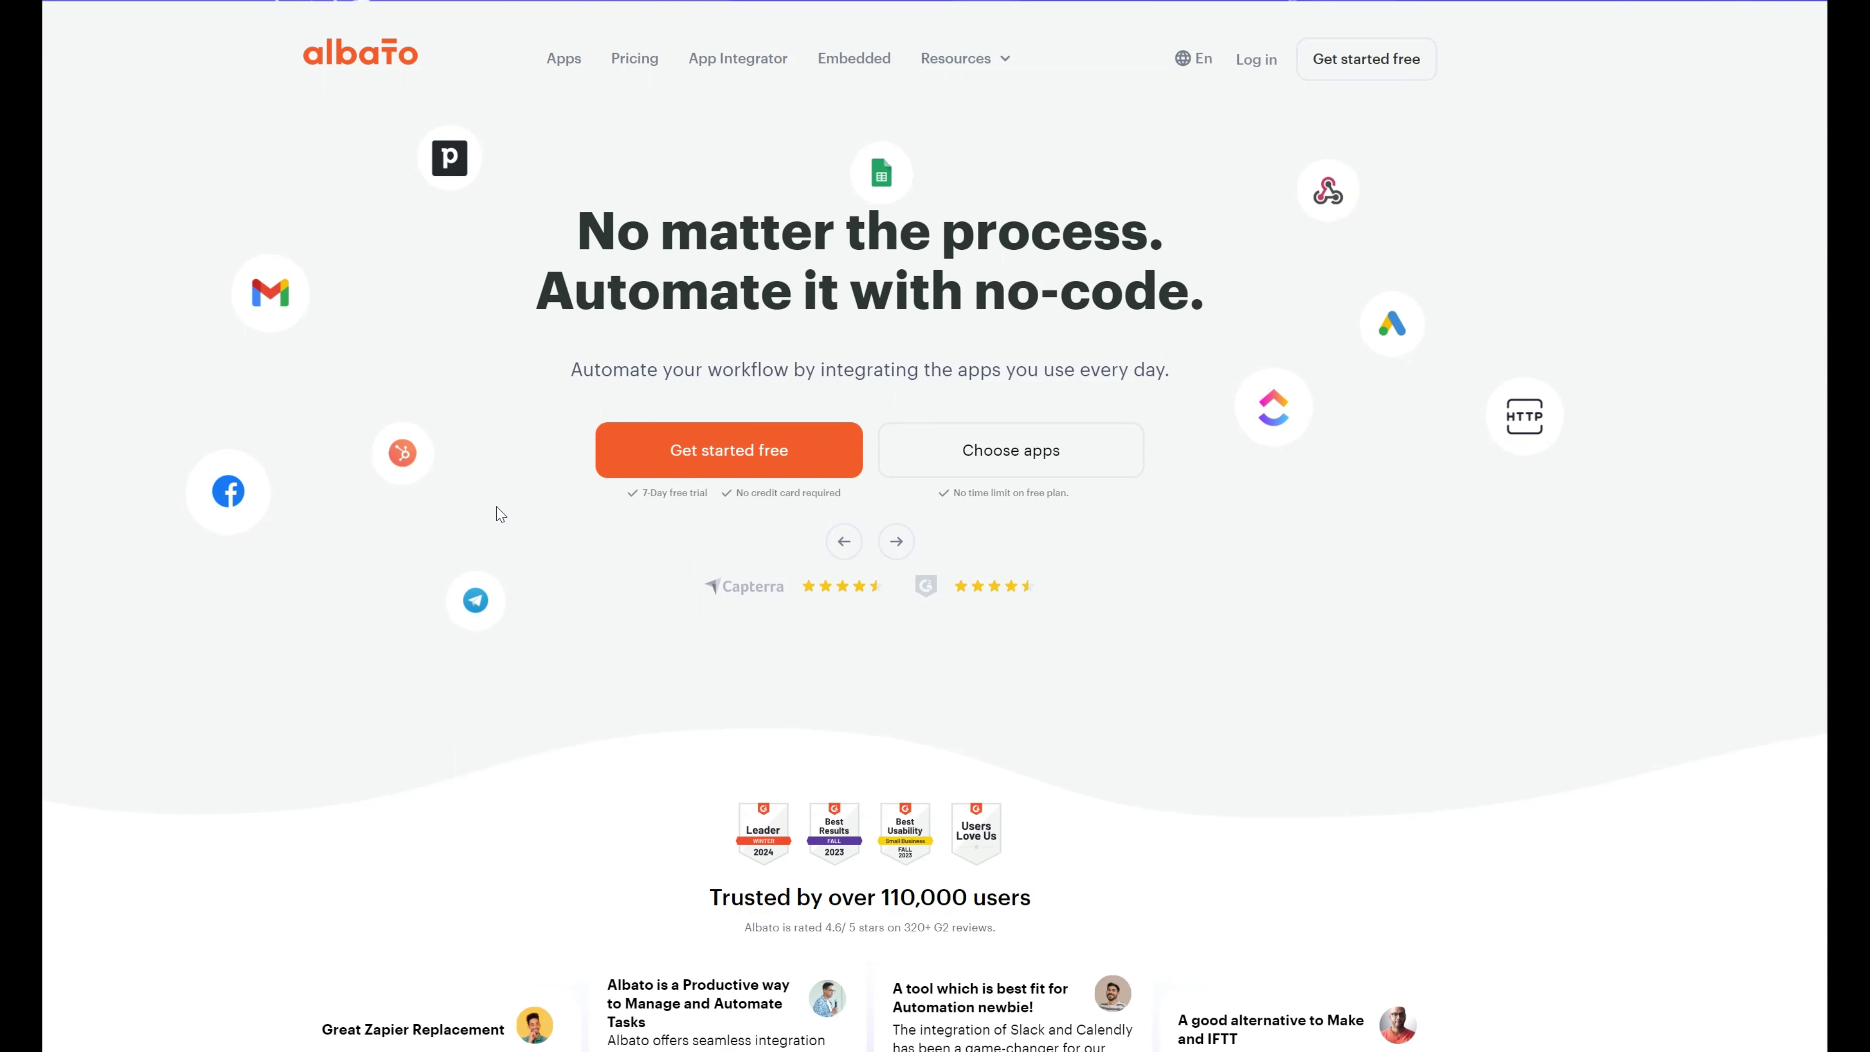
- Look through the Albato homepage, including the how-it-works section, workflow builder, customer reviews and tutorials
{"action": "scroll", "coordinate": [499, 513], "scroll_direction": "down", "scroll_amount": 8}
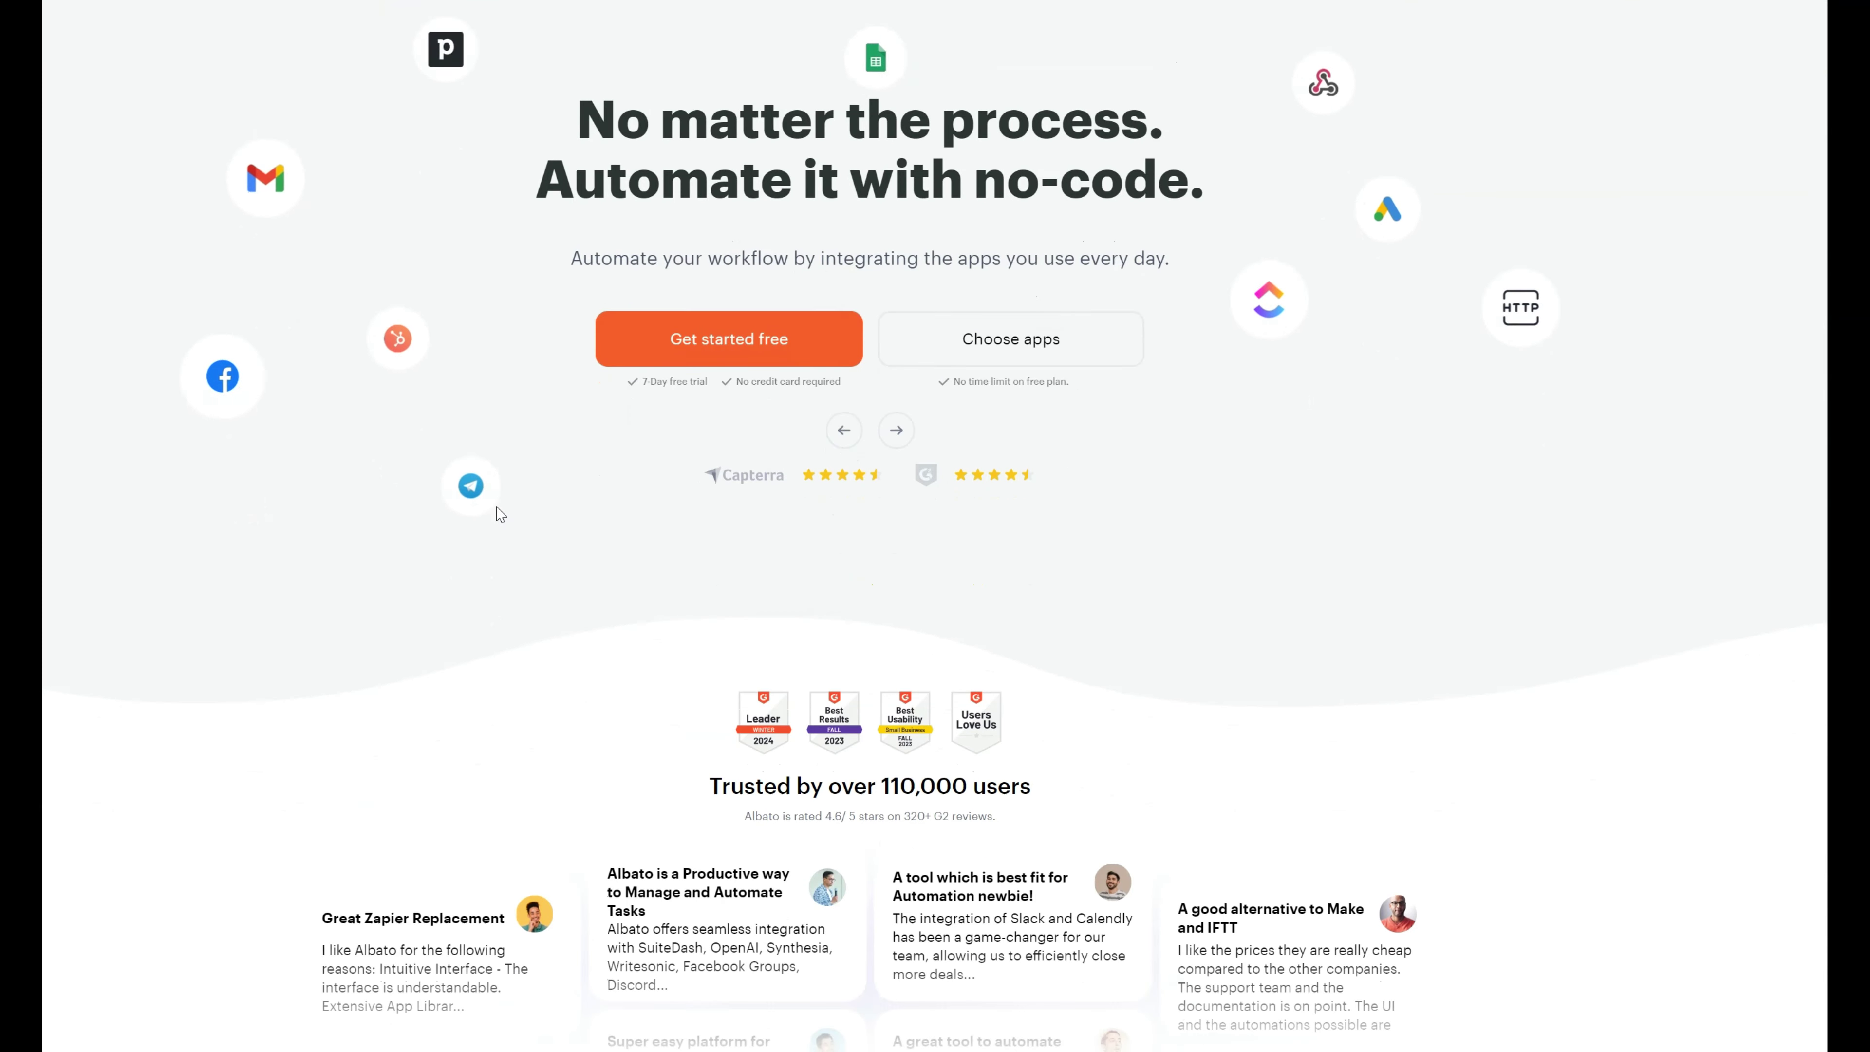
{"action": "scroll", "coordinate": [500, 513], "scroll_direction": "down", "scroll_amount": 11}
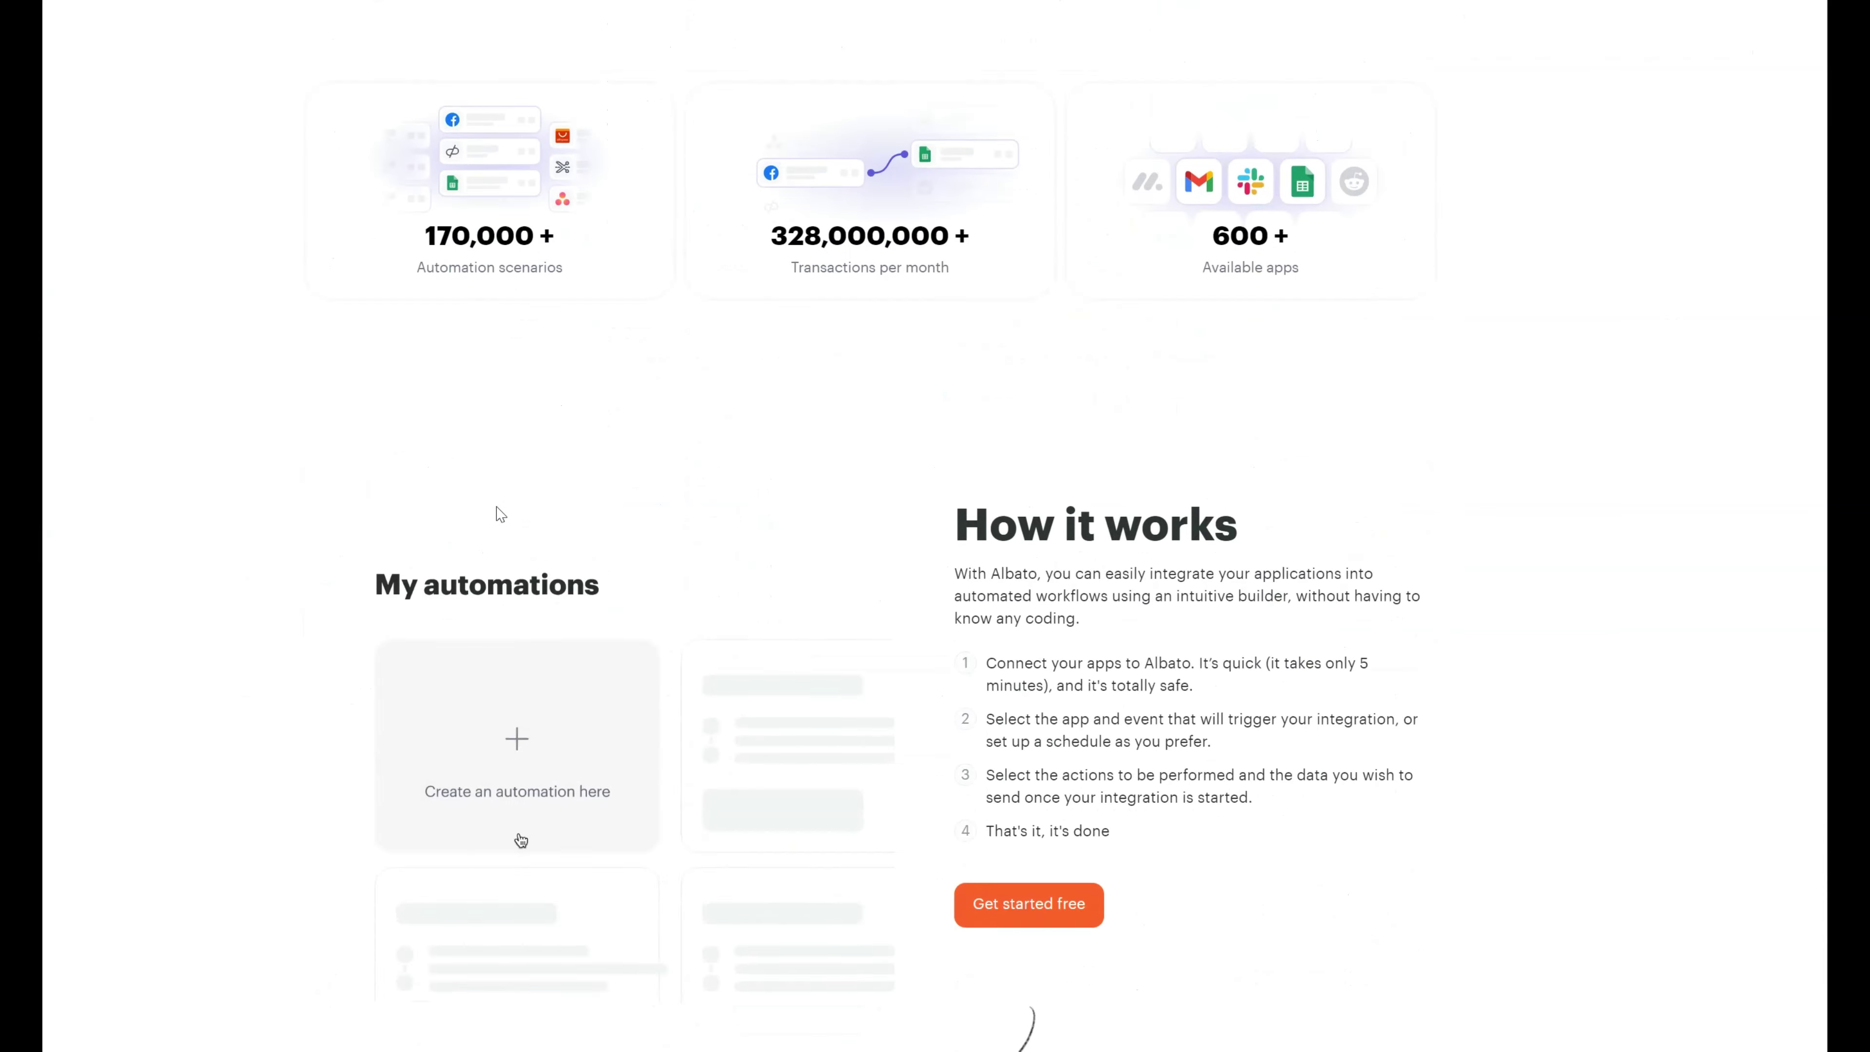
{"action": "scroll", "coordinate": [502, 513], "scroll_direction": "down", "scroll_amount": 1}
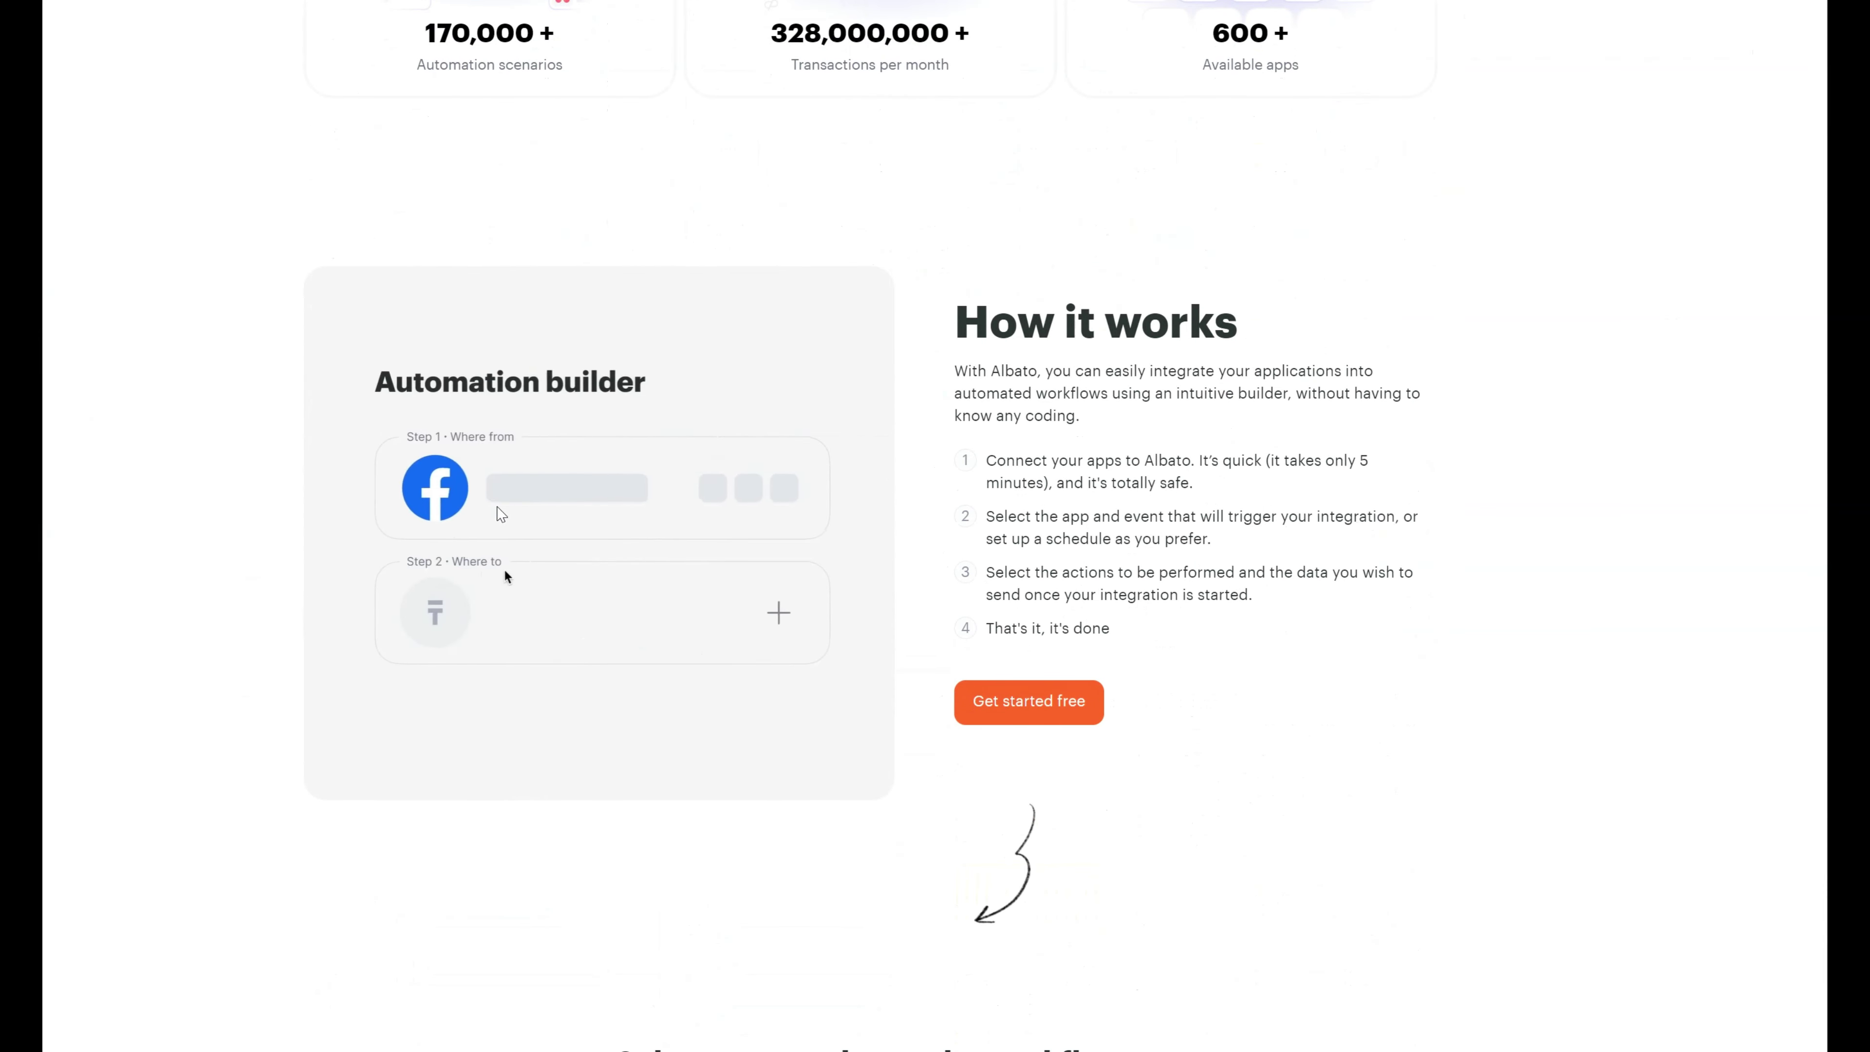
{"action": "scroll", "coordinate": [500, 514], "scroll_direction": "down", "scroll_amount": 3}
{"action": "scroll", "coordinate": [500, 513], "scroll_direction": "down", "scroll_amount": 6}
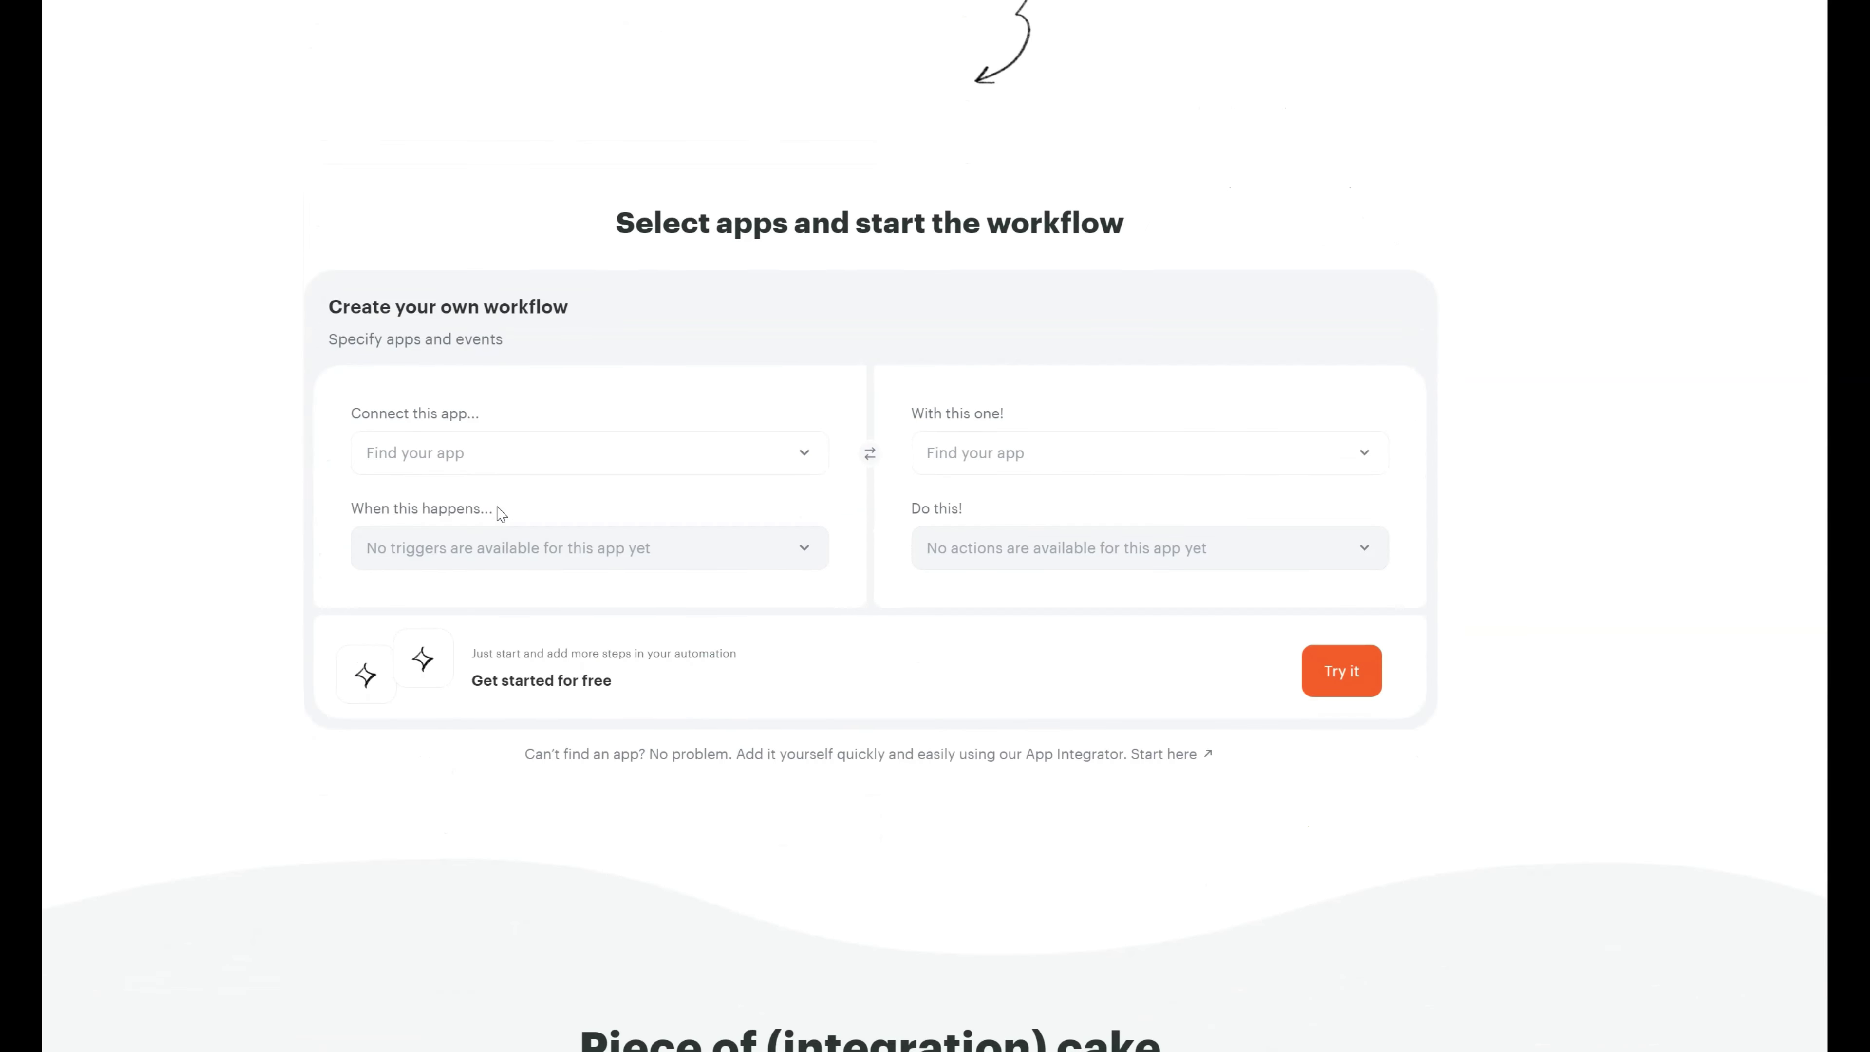
{"action": "scroll", "coordinate": [567, 448], "scroll_direction": "down", "scroll_amount": 10}
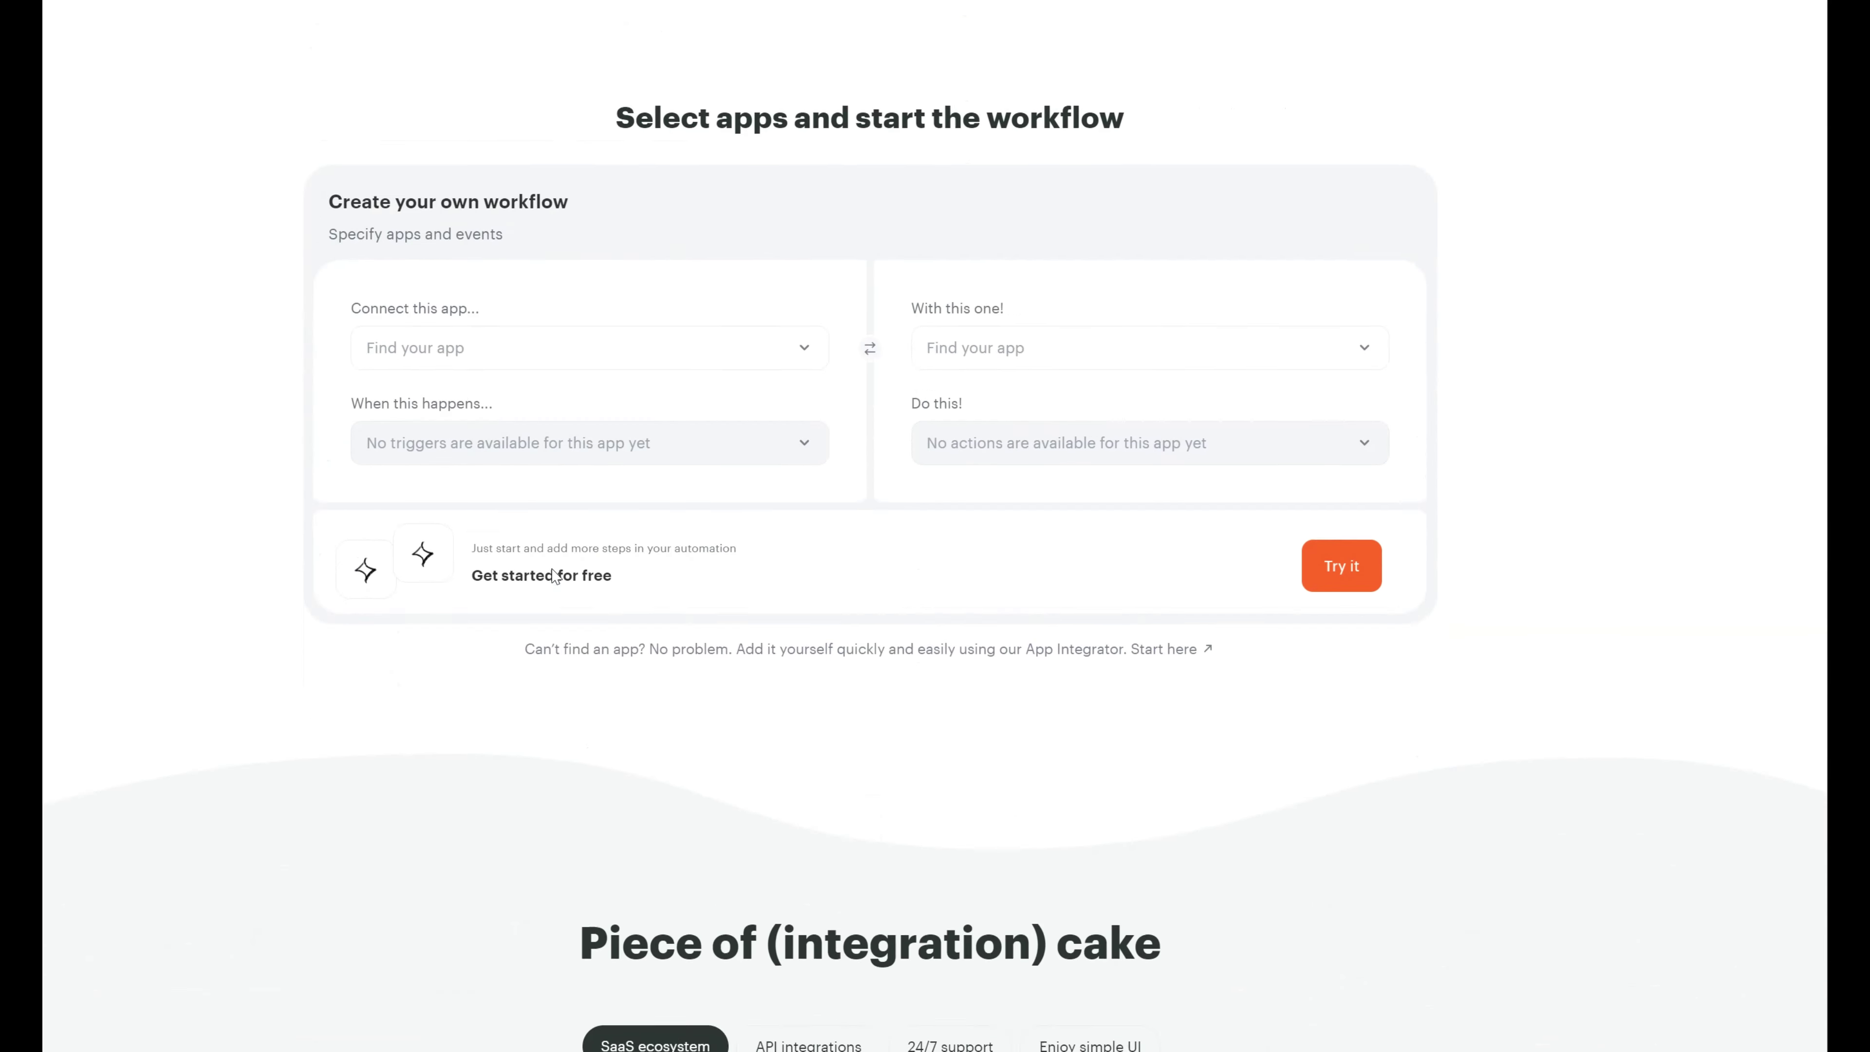
{"action": "scroll", "coordinate": [556, 576], "scroll_direction": "down", "scroll_amount": 6}
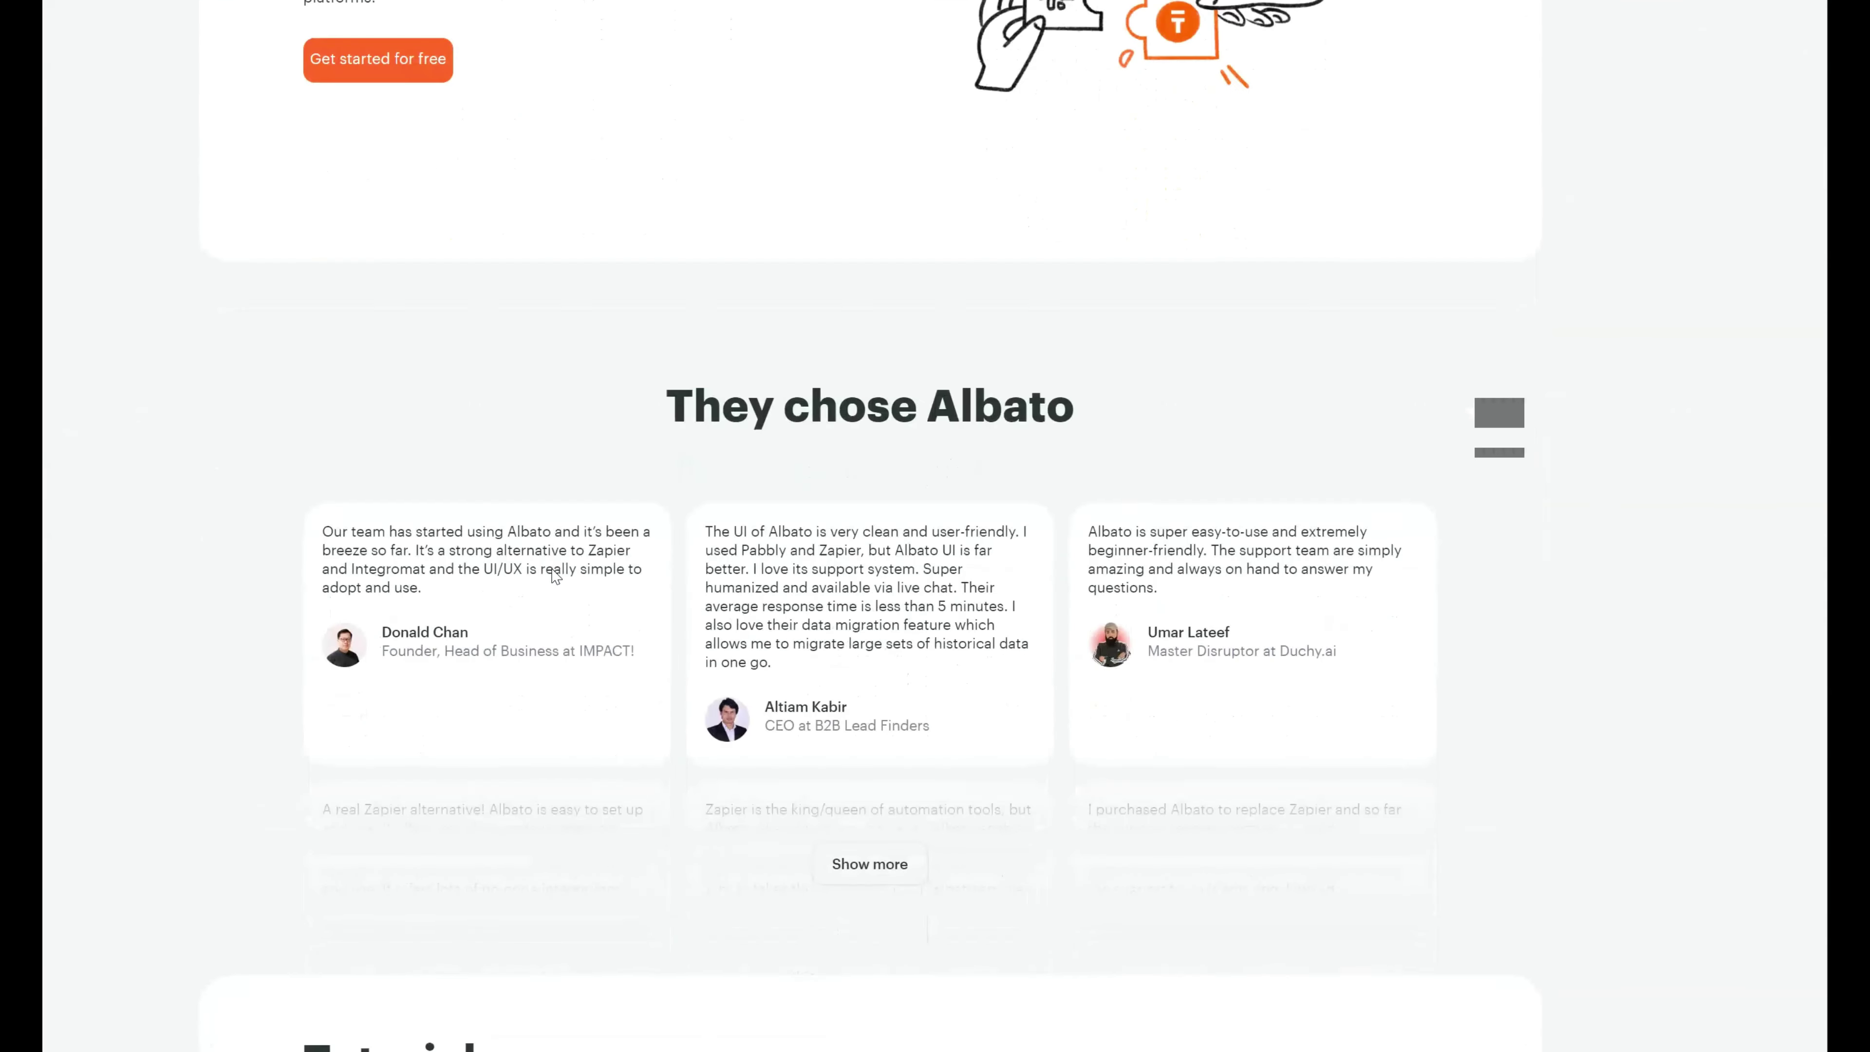
{"action": "scroll", "coordinate": [856, 618], "scroll_direction": "down", "scroll_amount": 11}
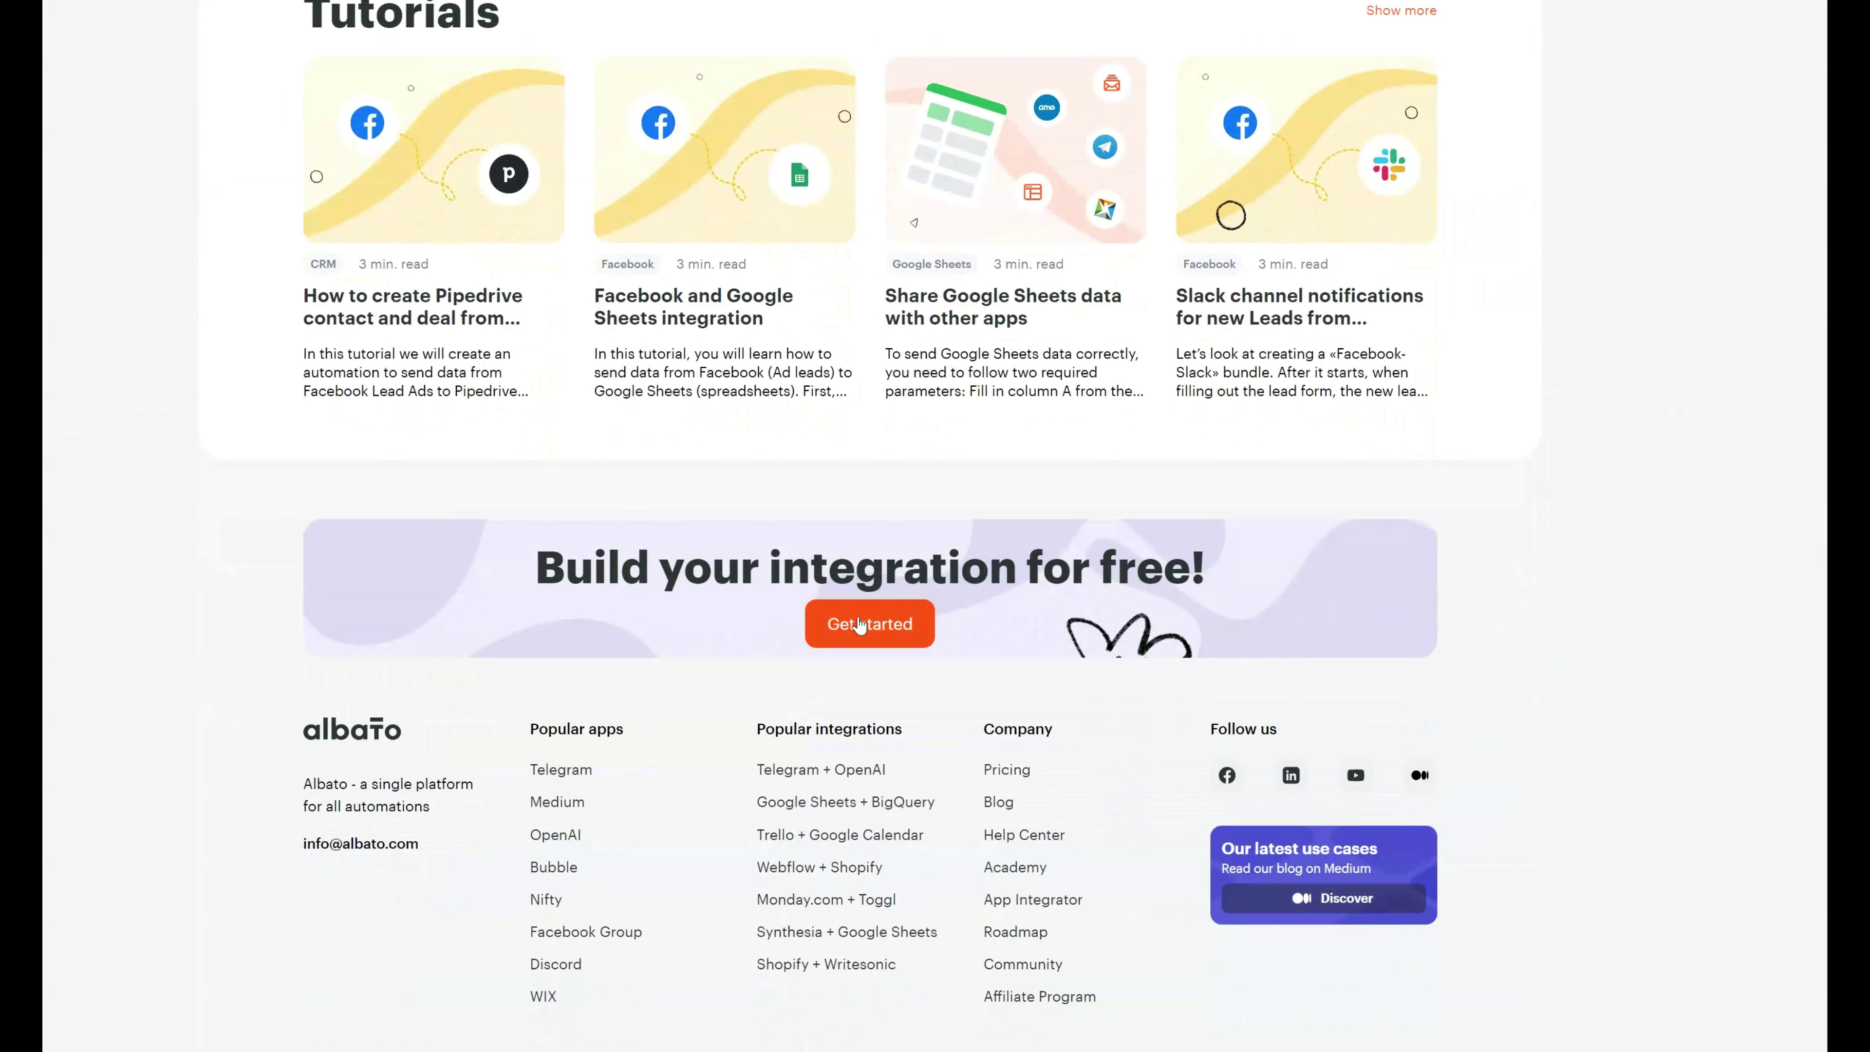
- Open the Pricing page, expand the plan details and compare the features of each plan
{"action": "left_click", "coordinate": [1006, 770]}
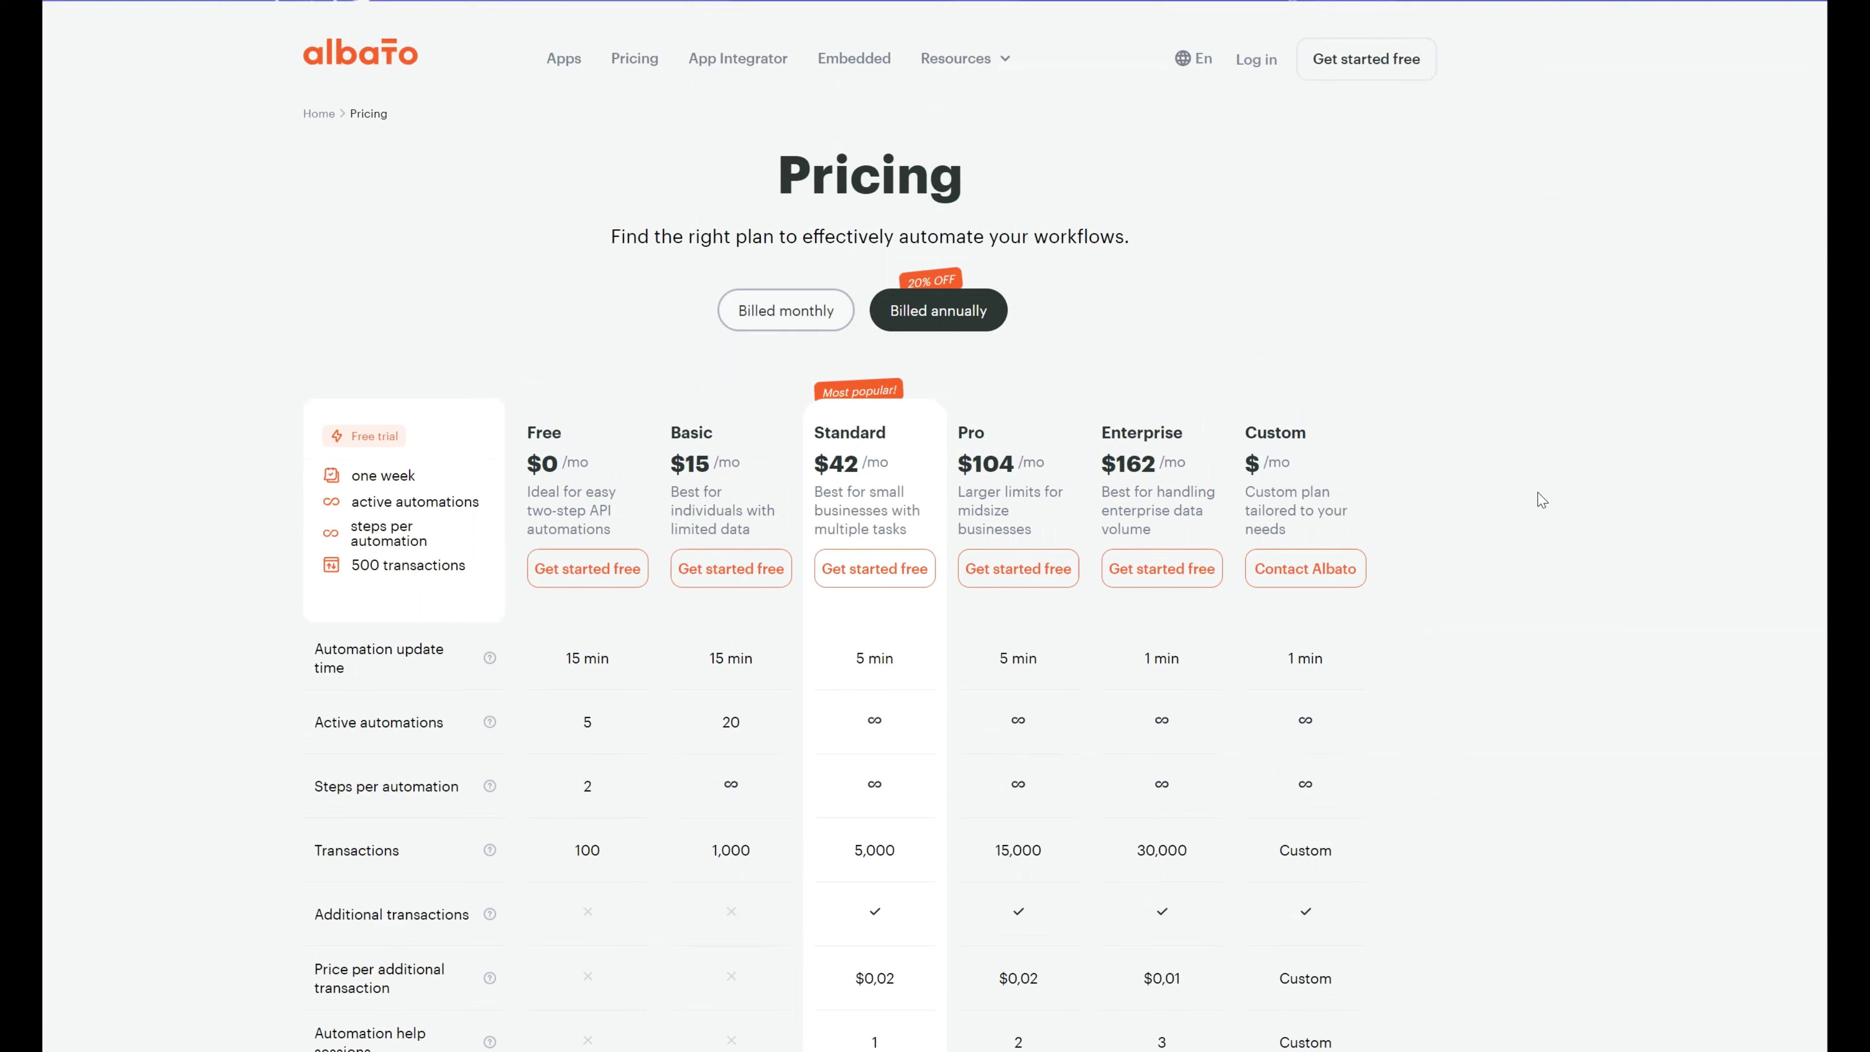
{"action": "scroll", "coordinate": [1490, 484], "scroll_direction": "down", "scroll_amount": 2}
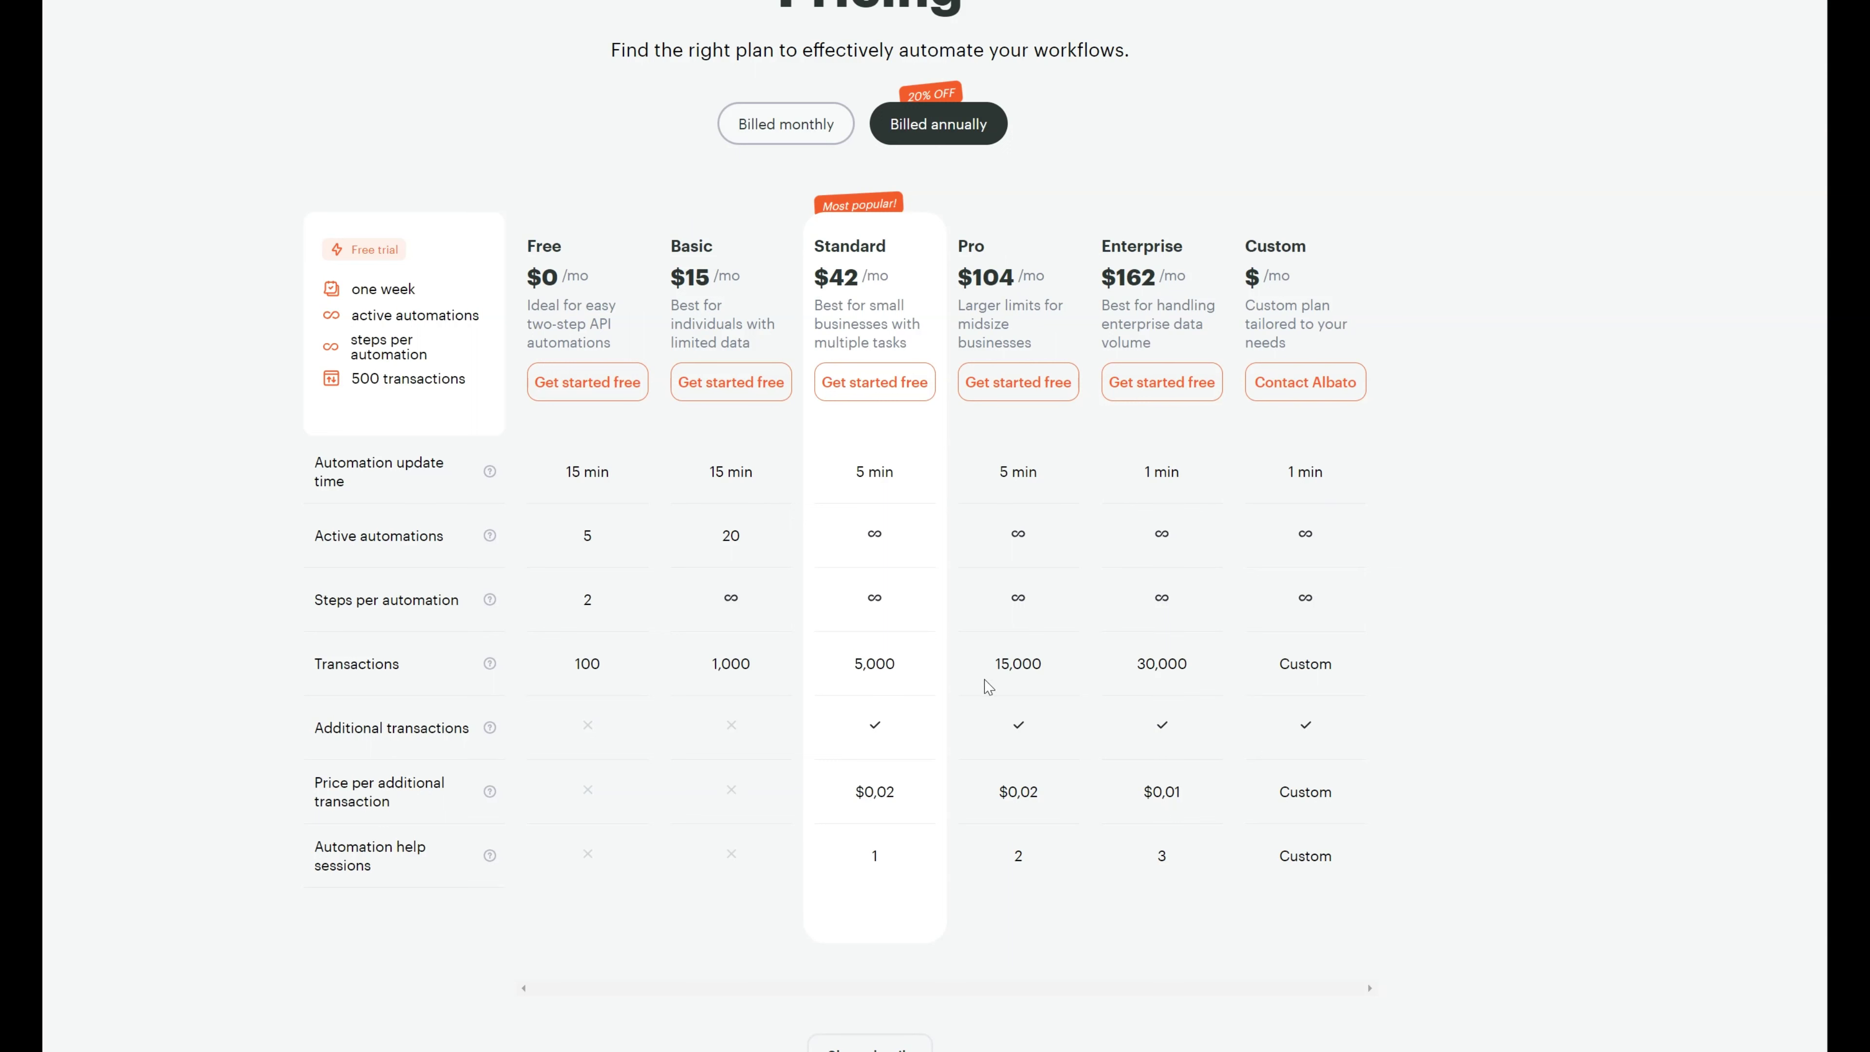
{"action": "scroll", "coordinate": [757, 889], "scroll_direction": "down", "scroll_amount": 4}
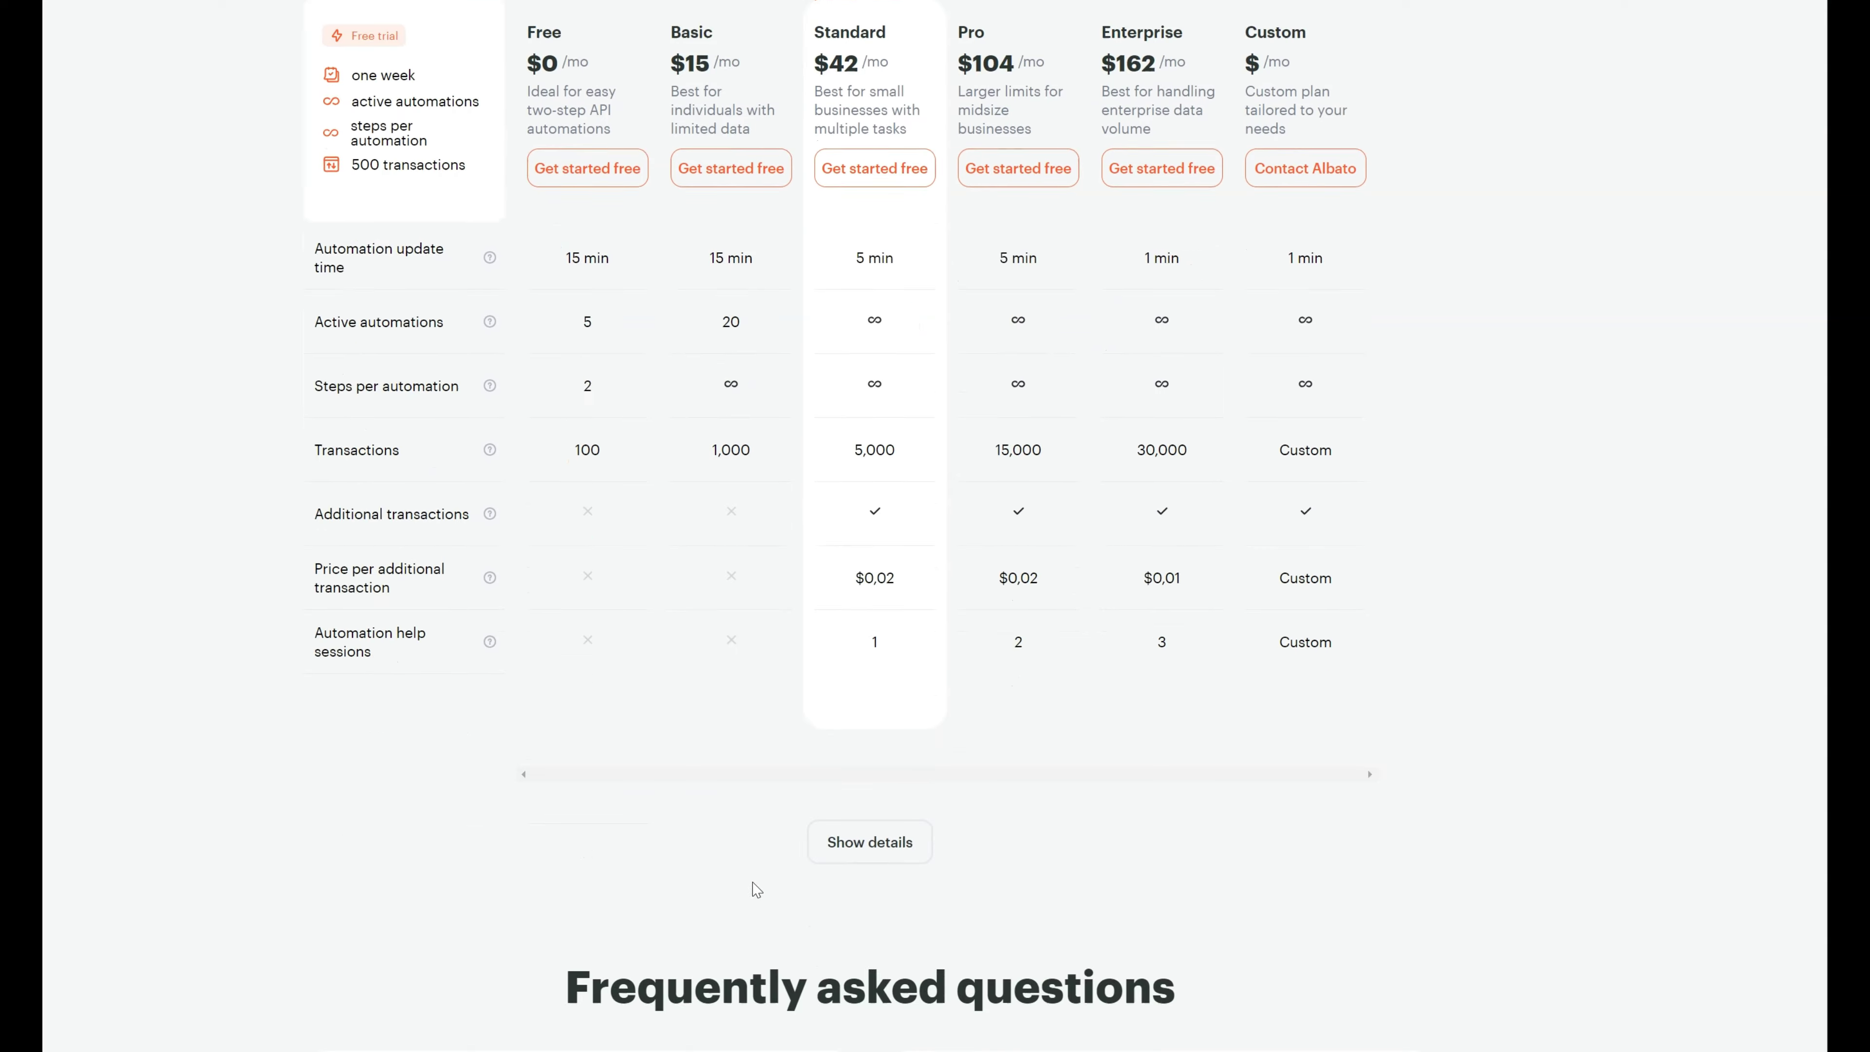
{"action": "left_click", "coordinate": [870, 777]}
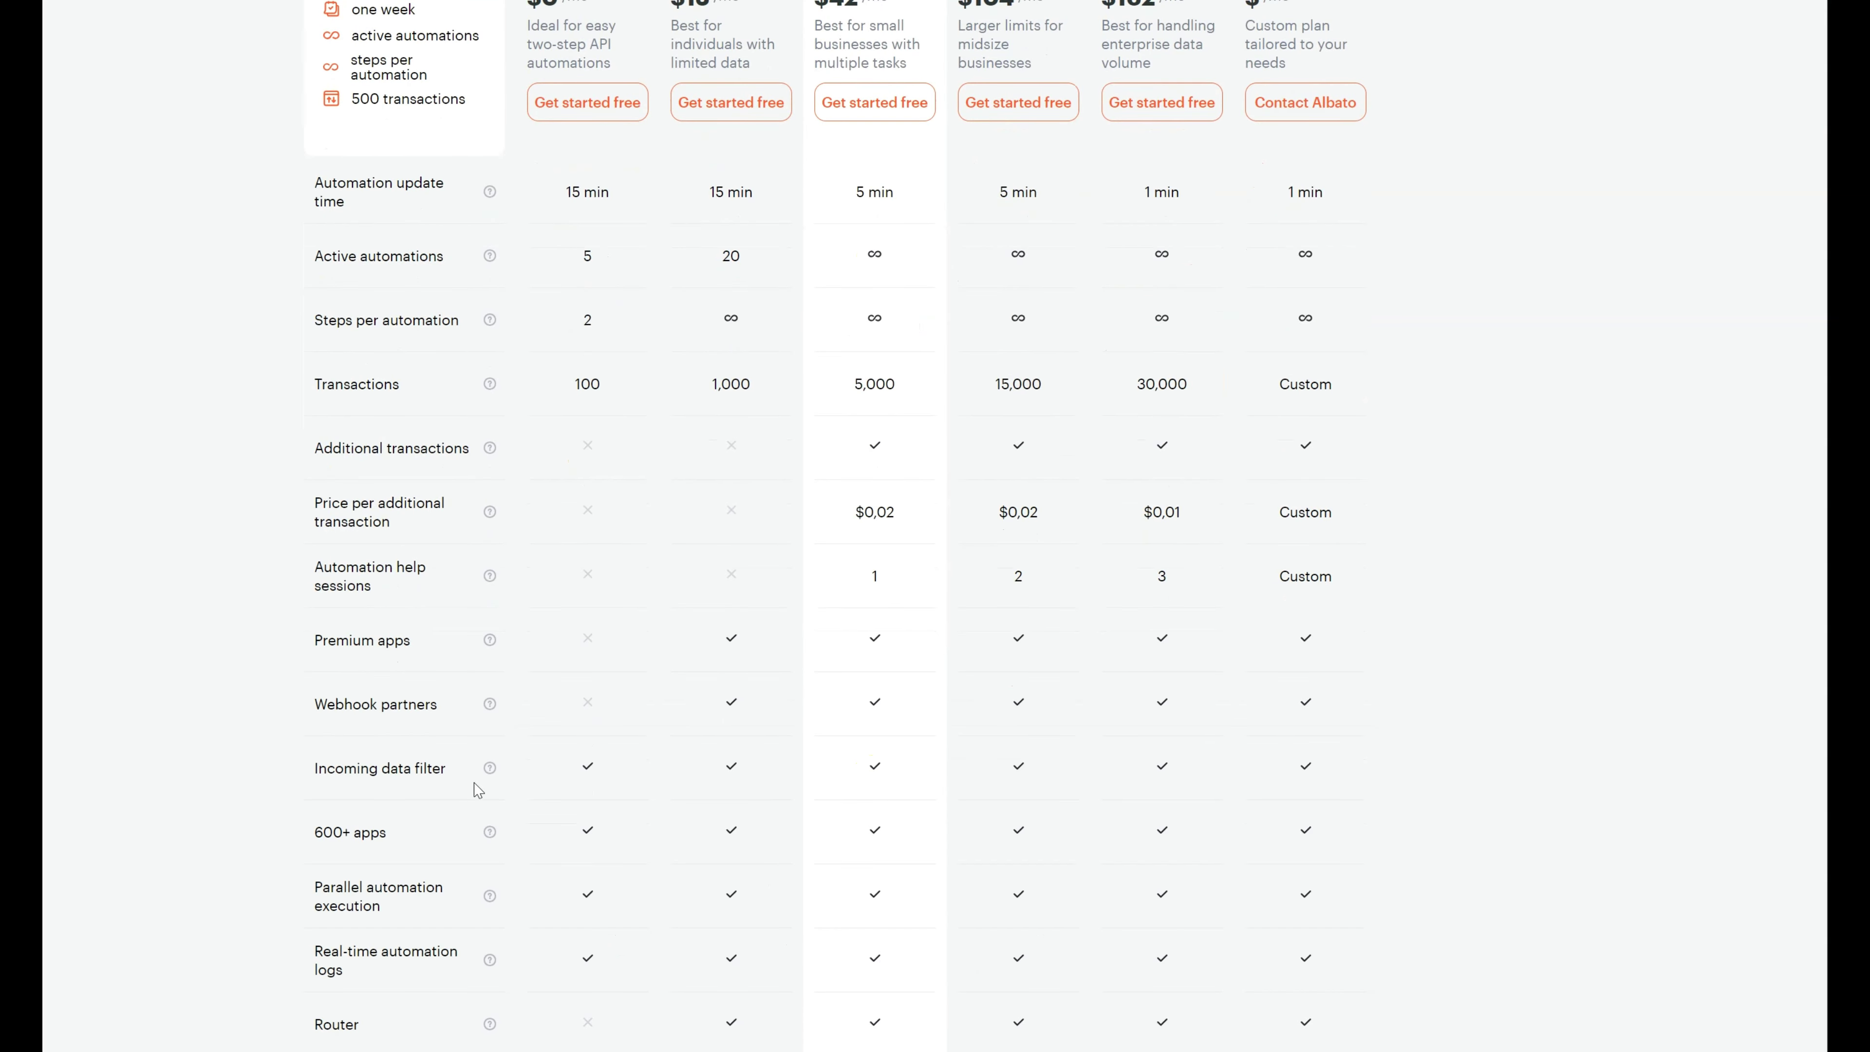
{"action": "scroll", "coordinate": [674, 814], "scroll_direction": "down", "scroll_amount": 3}
{"action": "scroll", "coordinate": [678, 815], "scroll_direction": "up", "scroll_amount": 5}
{"action": "scroll", "coordinate": [679, 814], "scroll_direction": "up", "scroll_amount": 4}
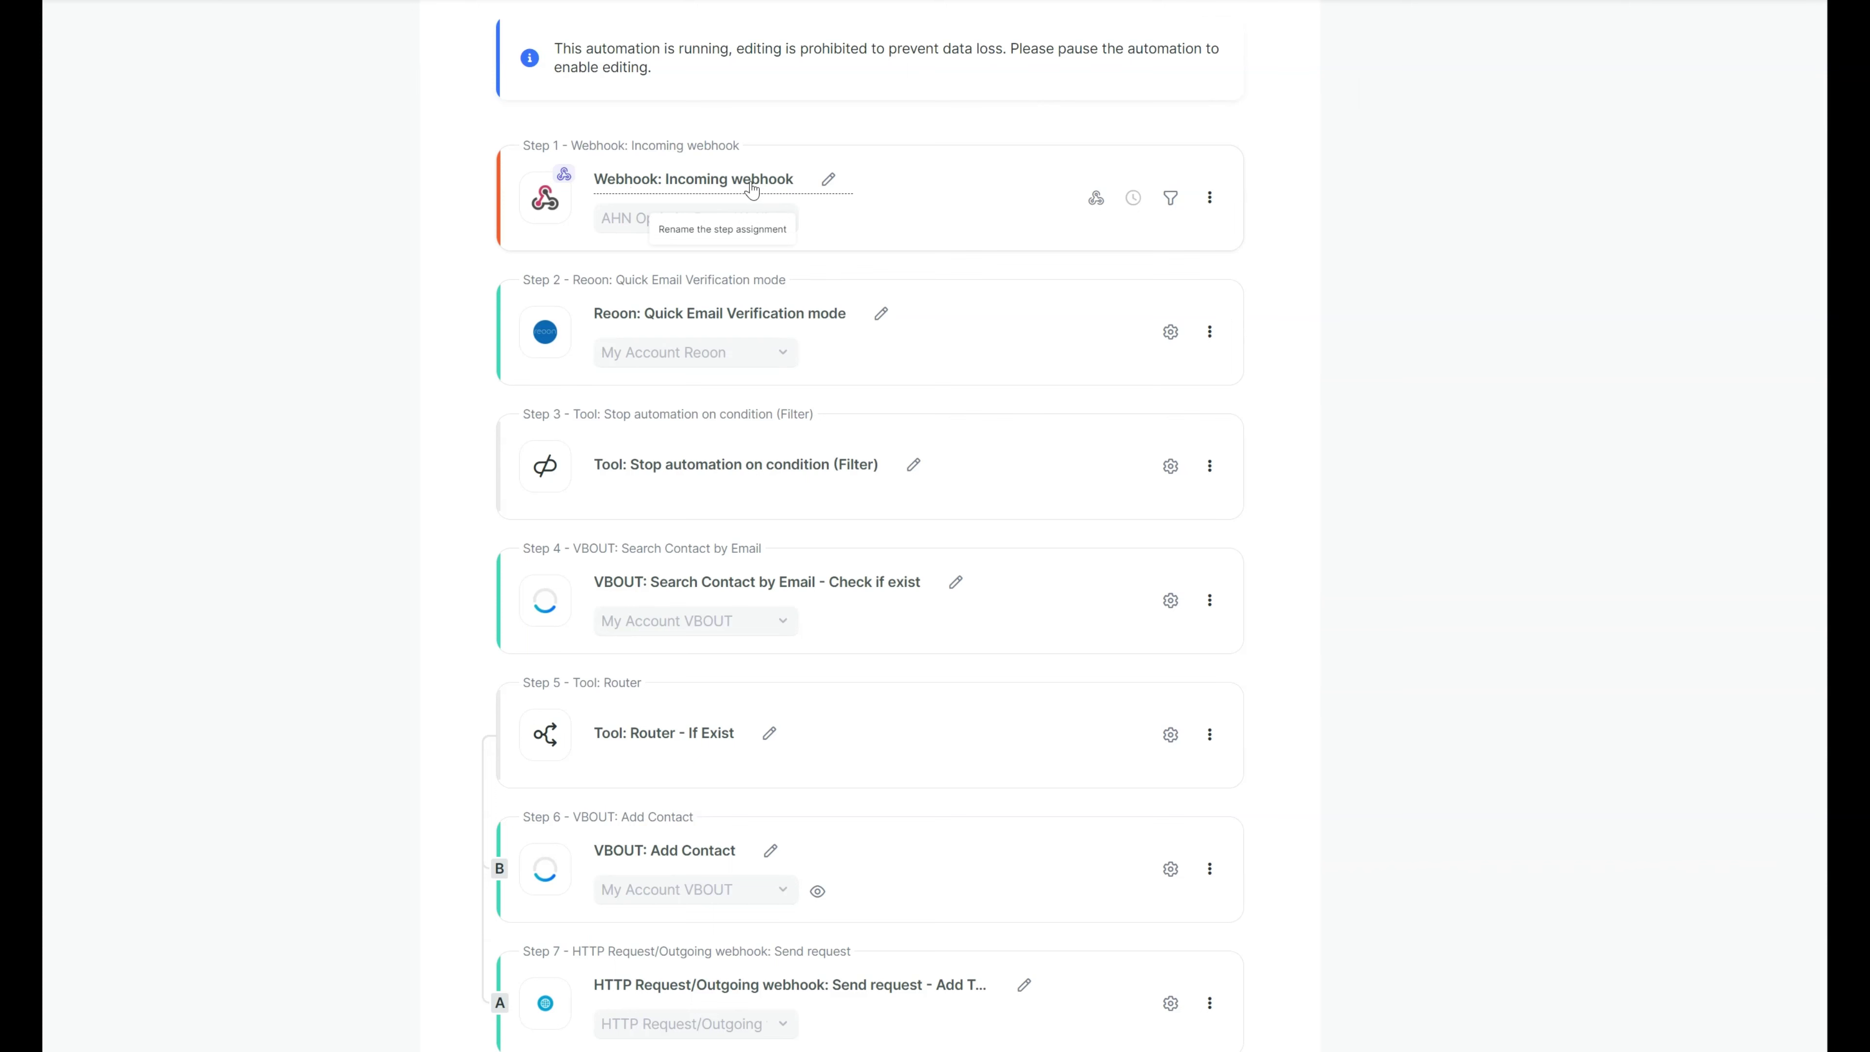
- Inspect the incoming webhook's catcher URL and the email mapping of the Reoon Quick Email Verification step
{"action": "left_click", "coordinate": [1096, 199]}
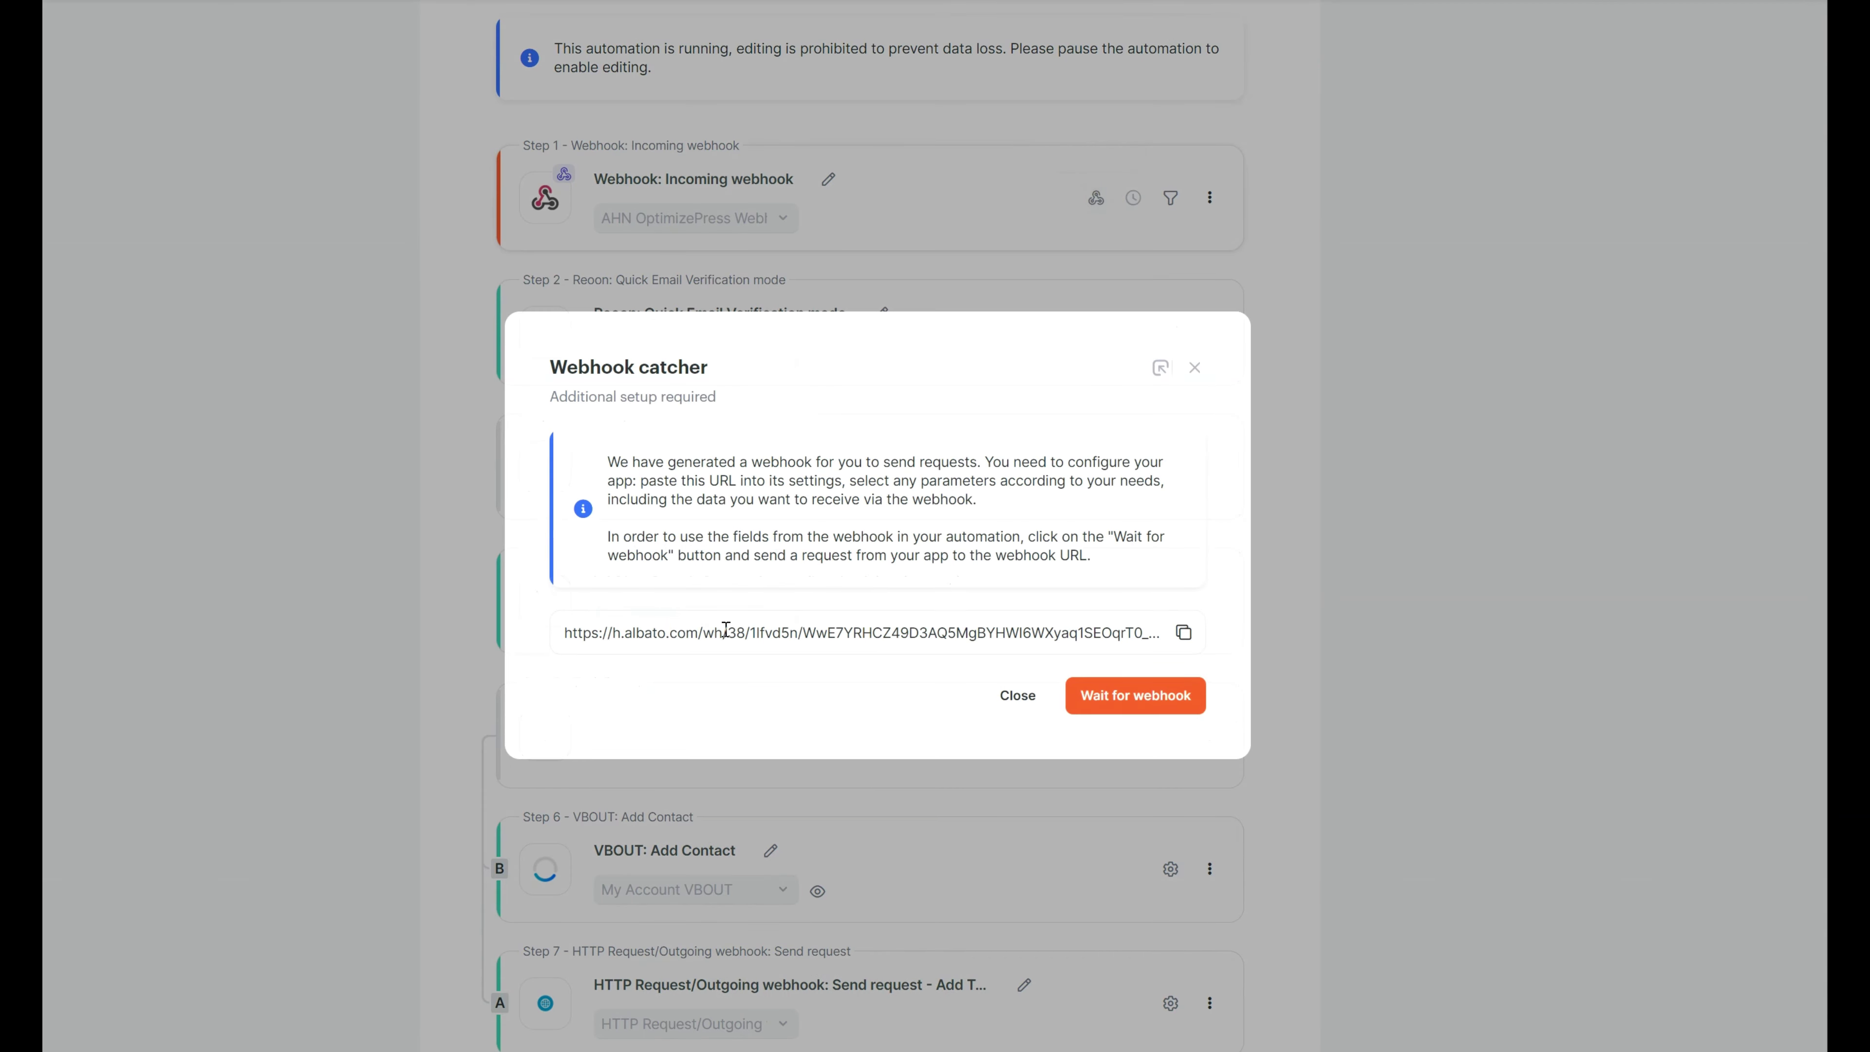
{"action": "left_click", "coordinate": [1009, 702]}
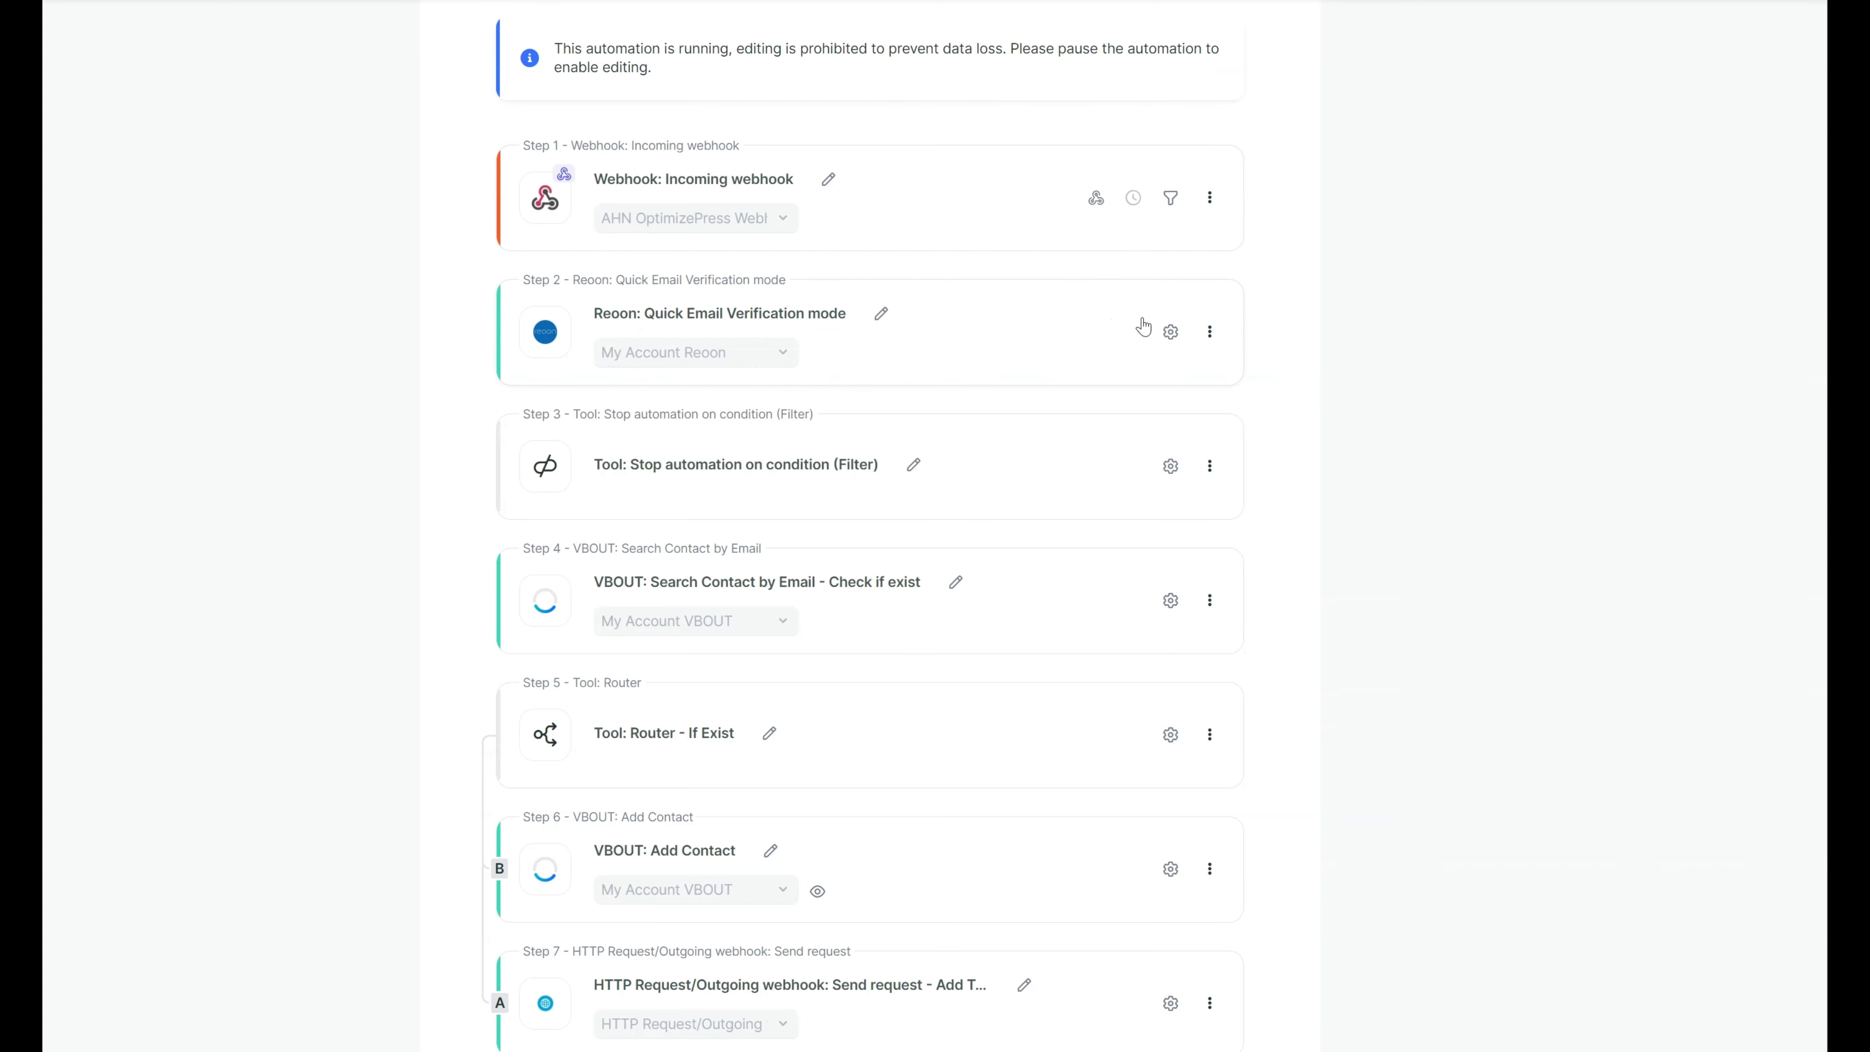
{"action": "left_click", "coordinate": [1170, 331]}
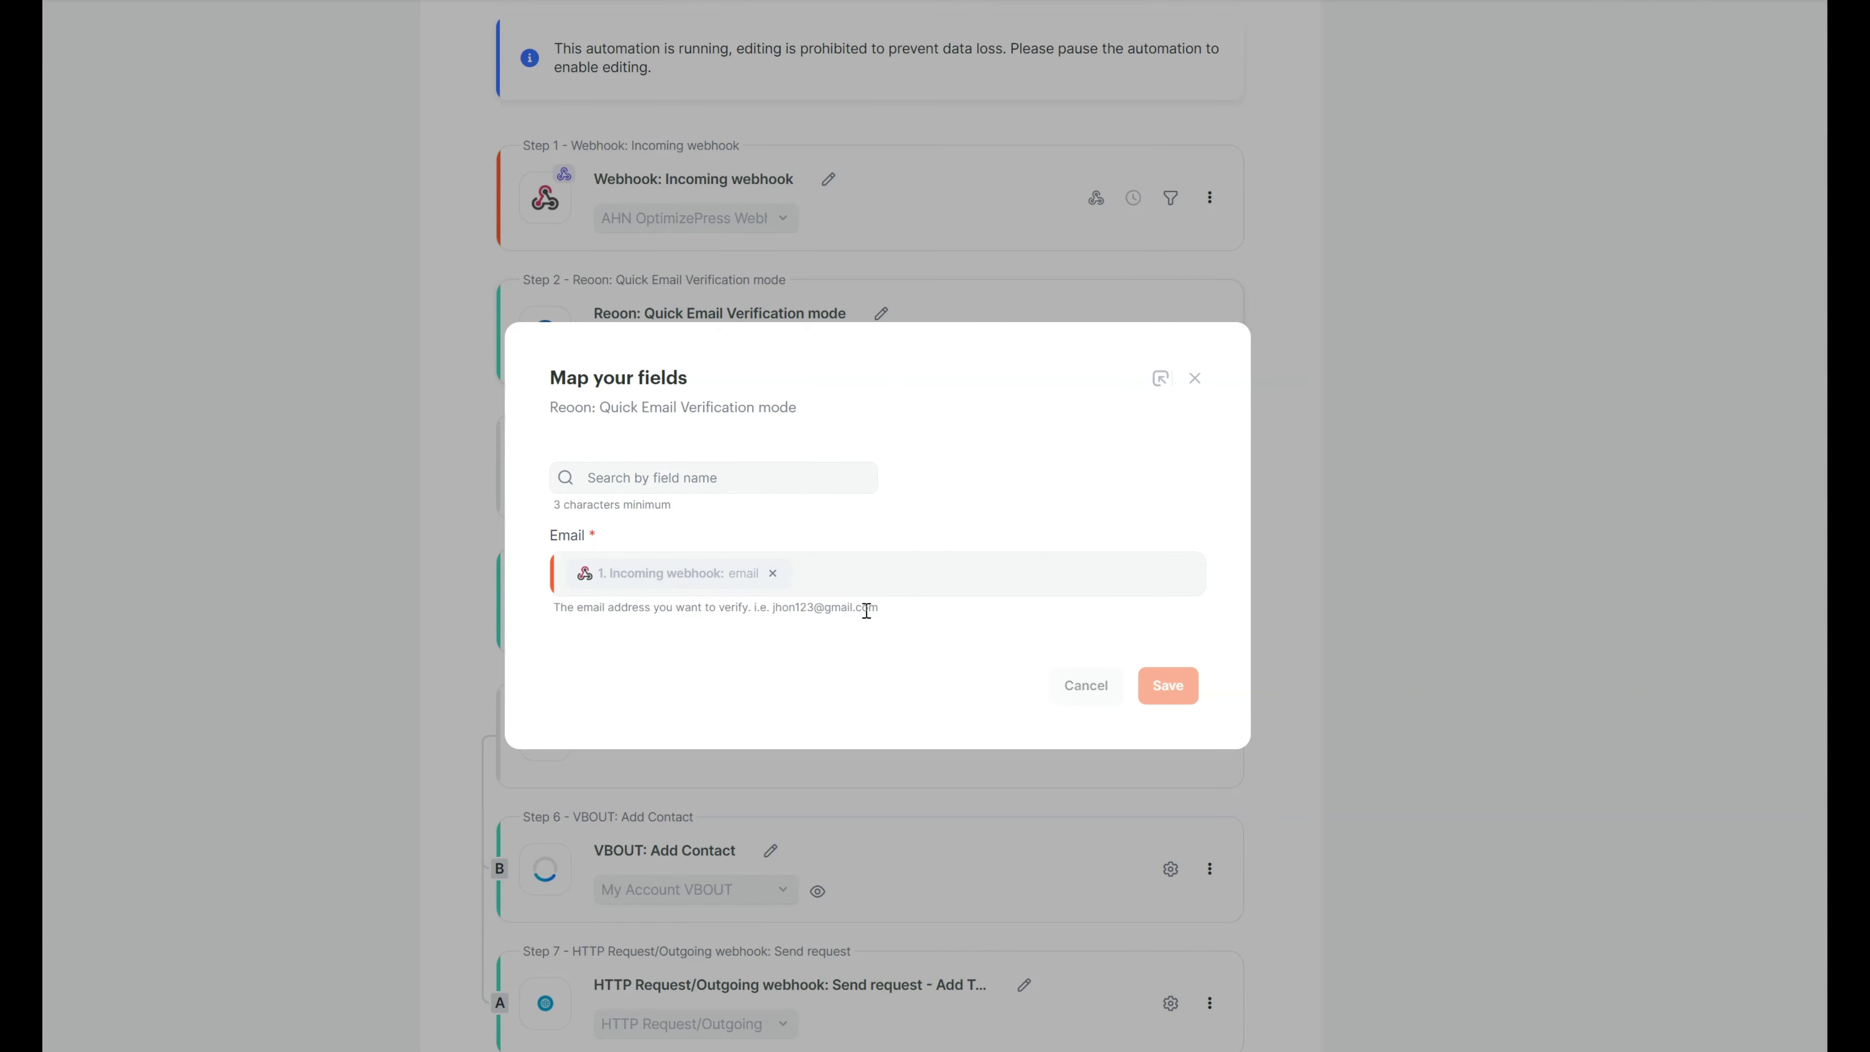
{"action": "left_click", "coordinate": [1196, 380]}
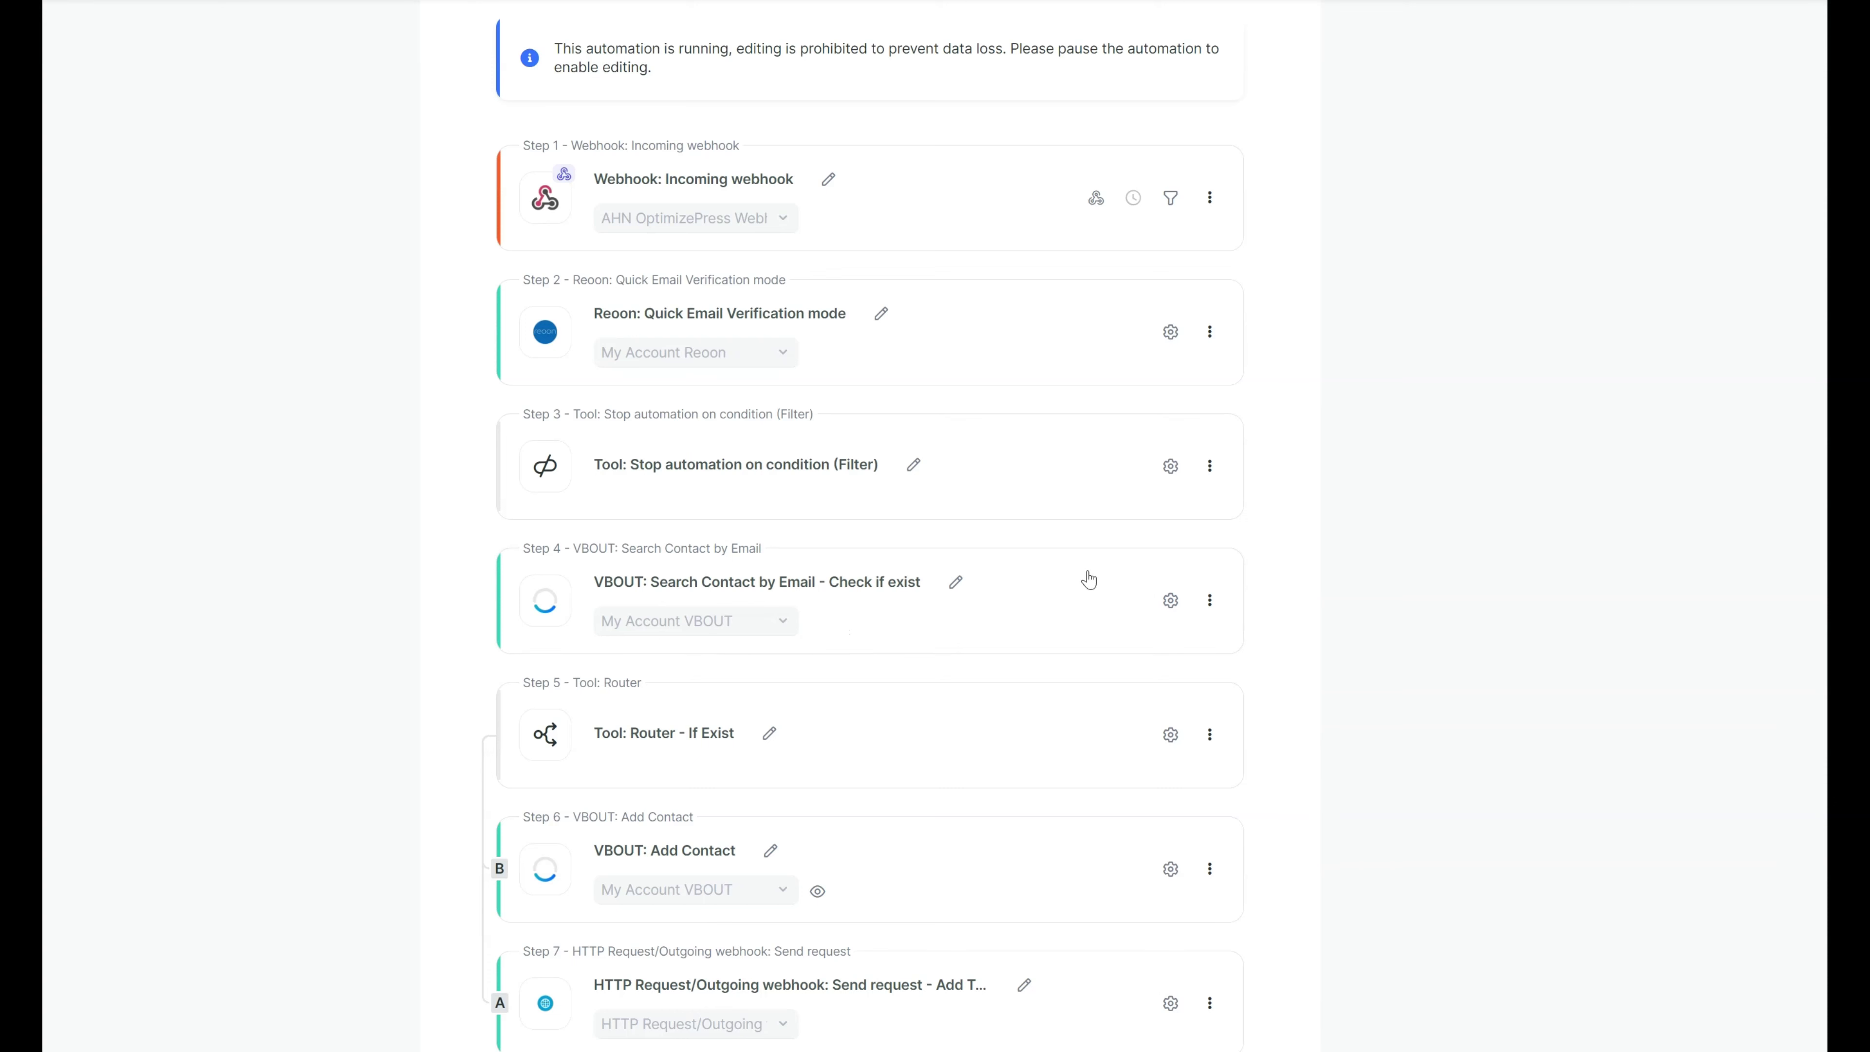
- Review the condition of the step 3 filter and the email mapping of the VBOUT Search Contact by Email step
{"action": "left_click", "coordinate": [1171, 466]}
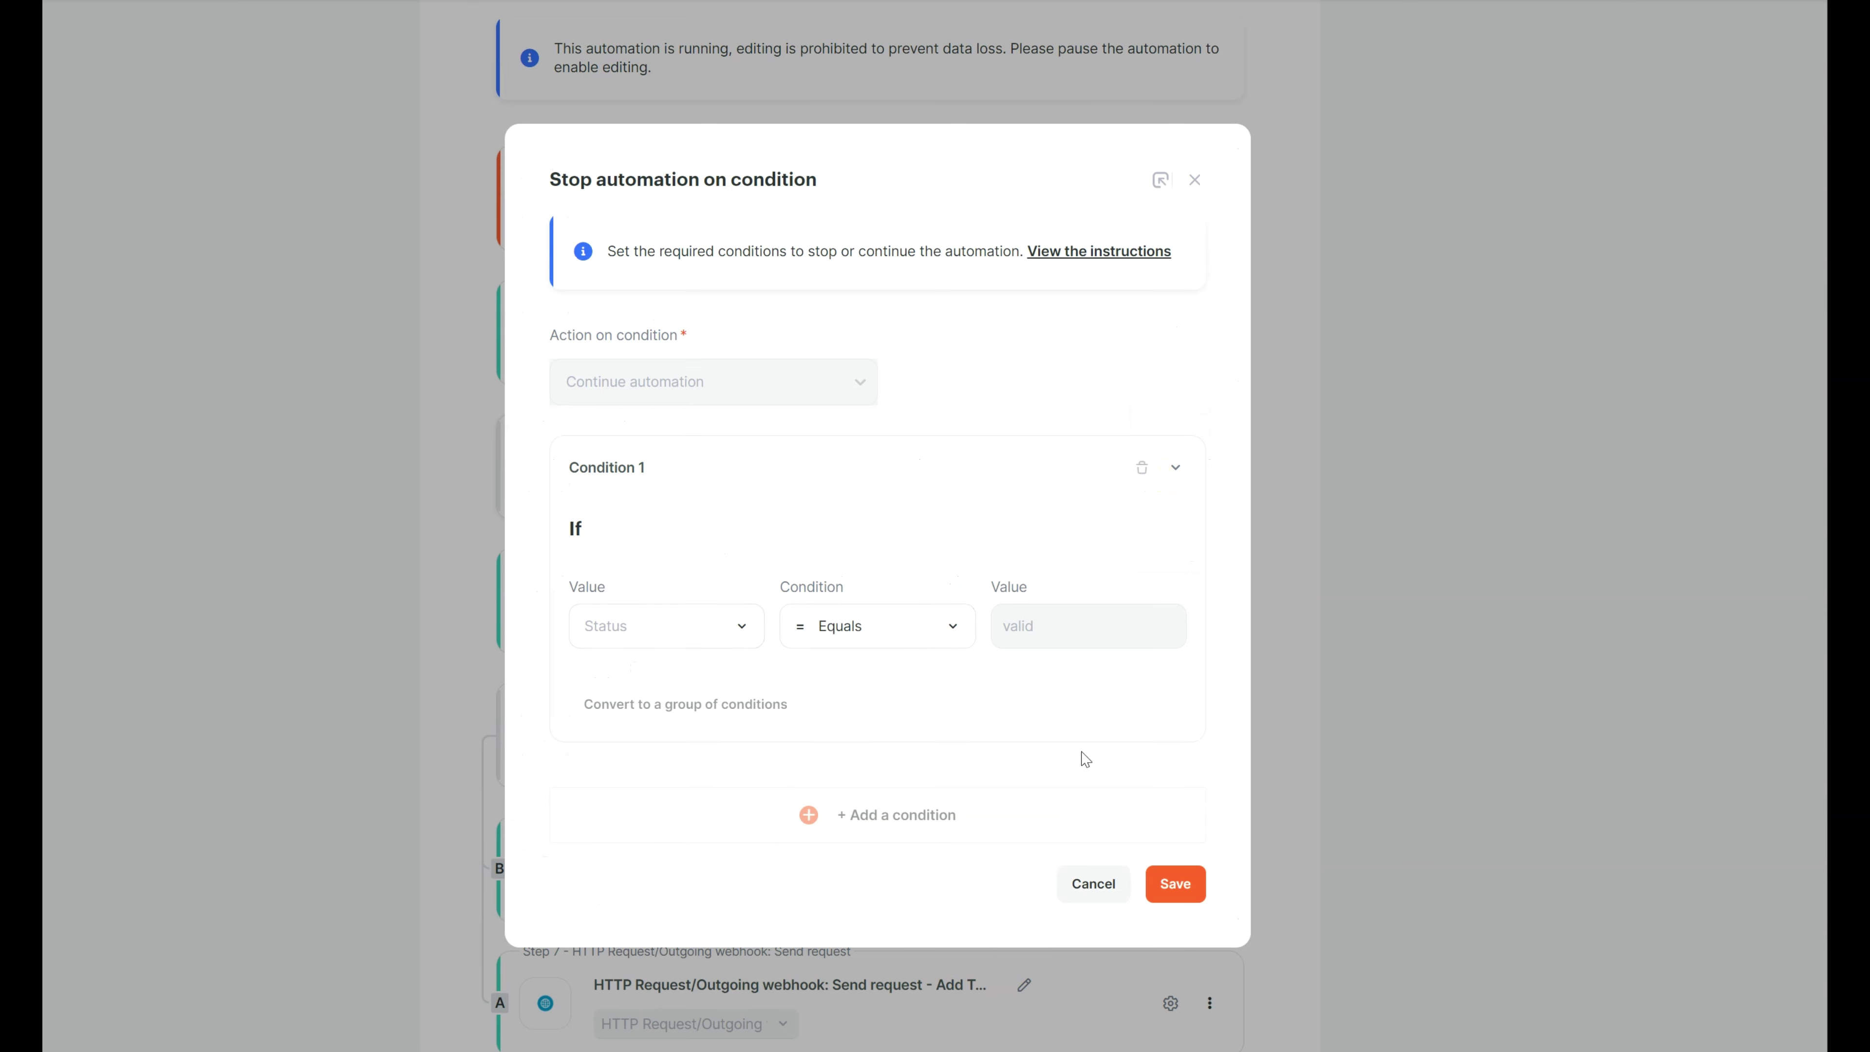
{"action": "left_click", "coordinate": [1198, 181]}
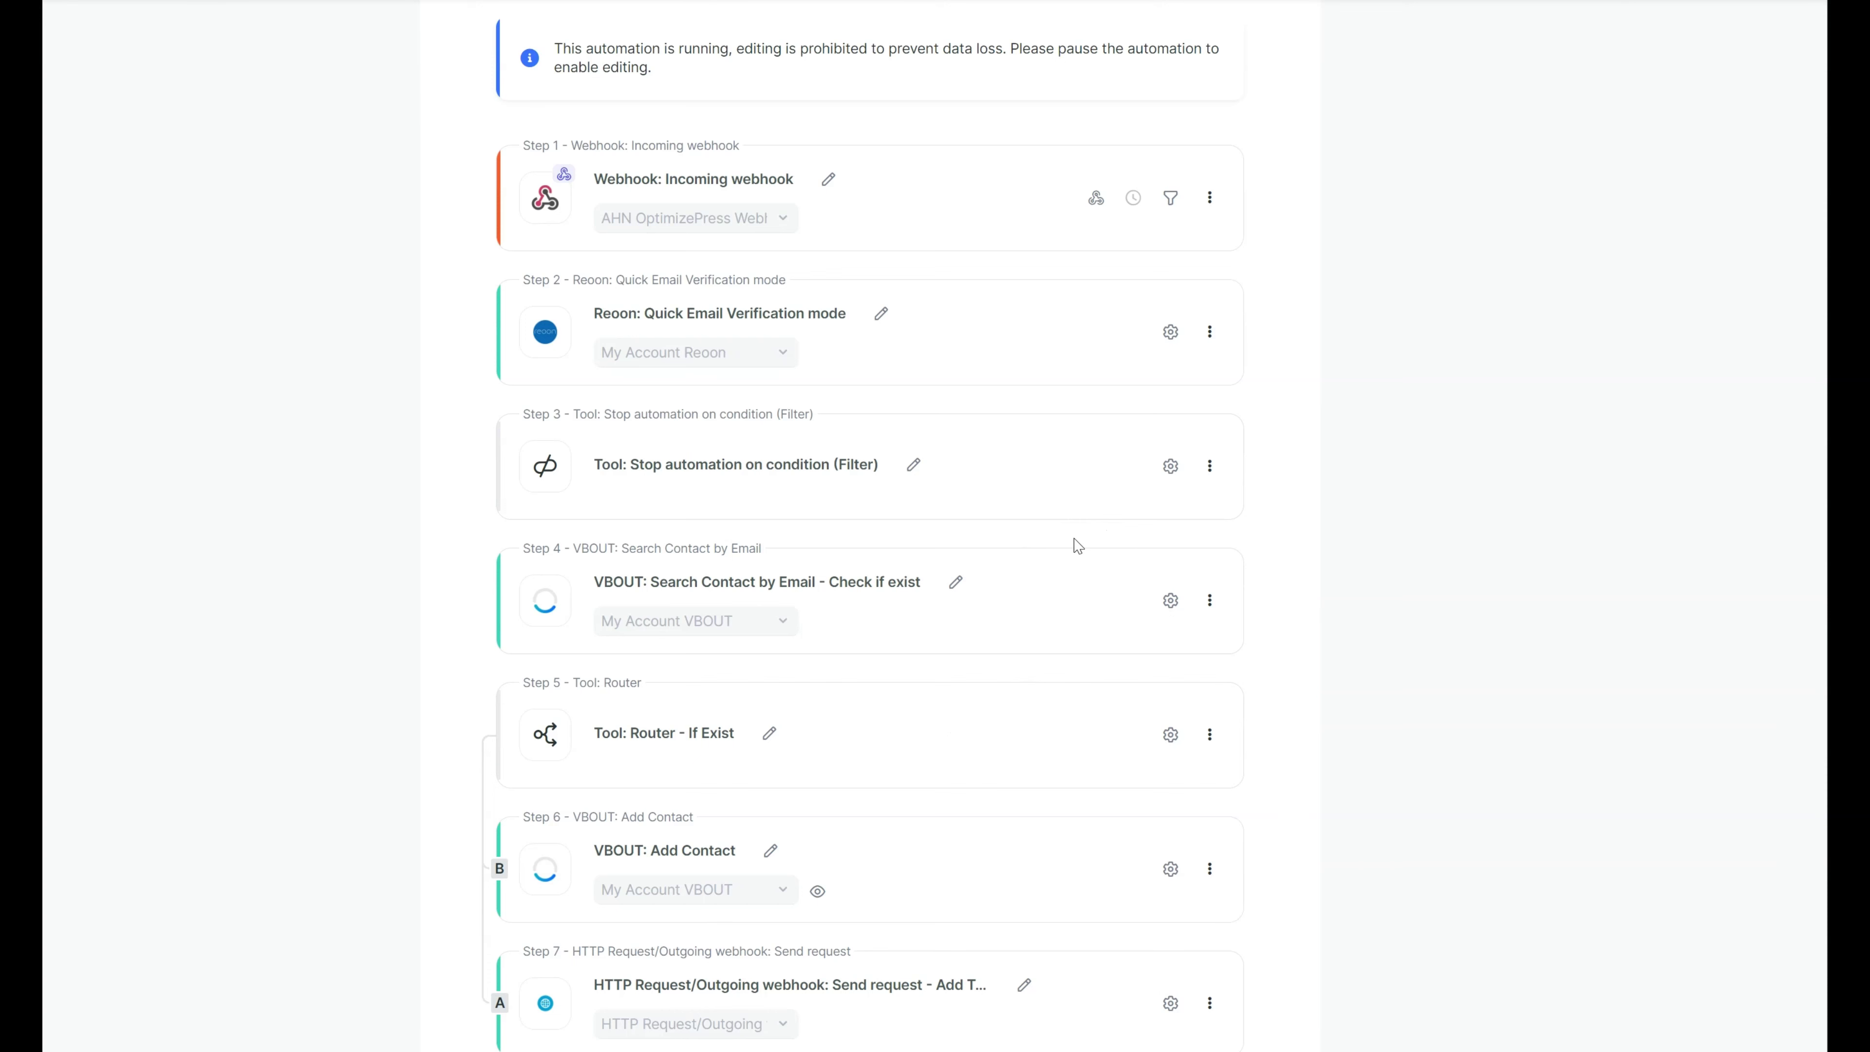
{"action": "left_click", "coordinate": [1171, 599]}
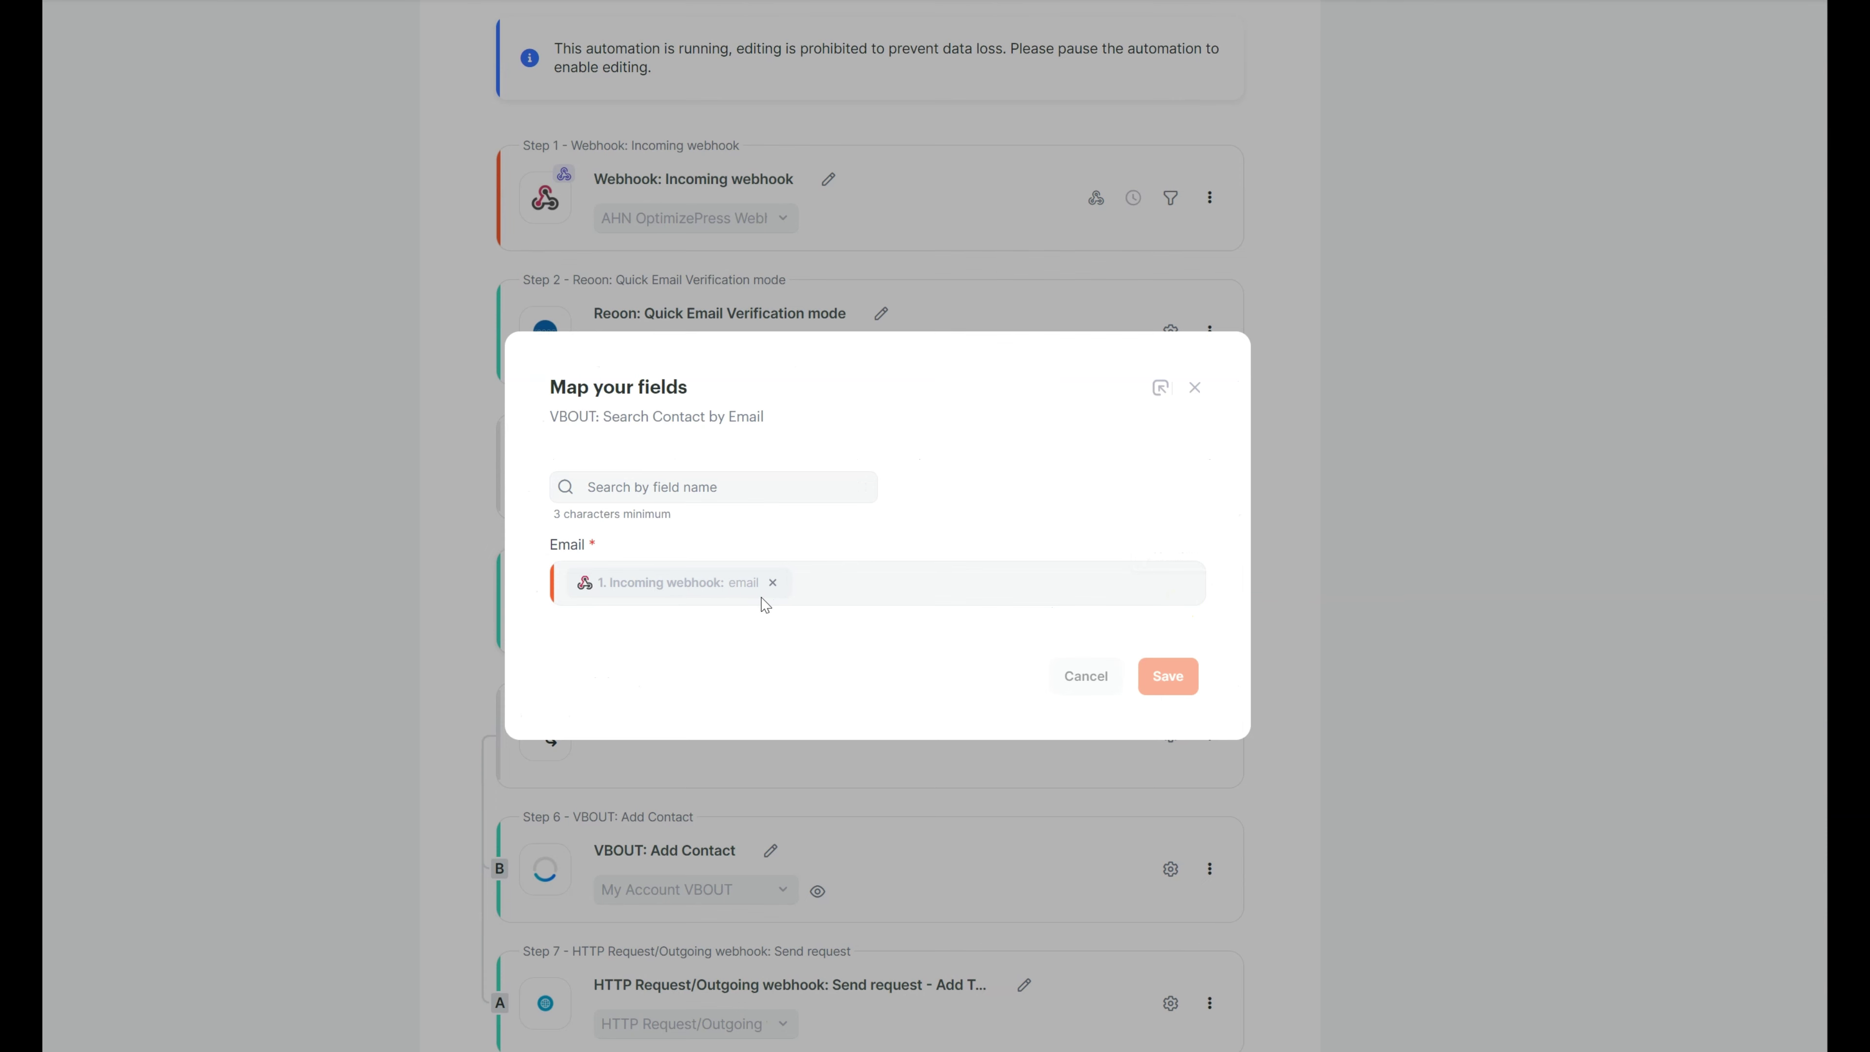
{"action": "left_click", "coordinate": [1194, 388]}
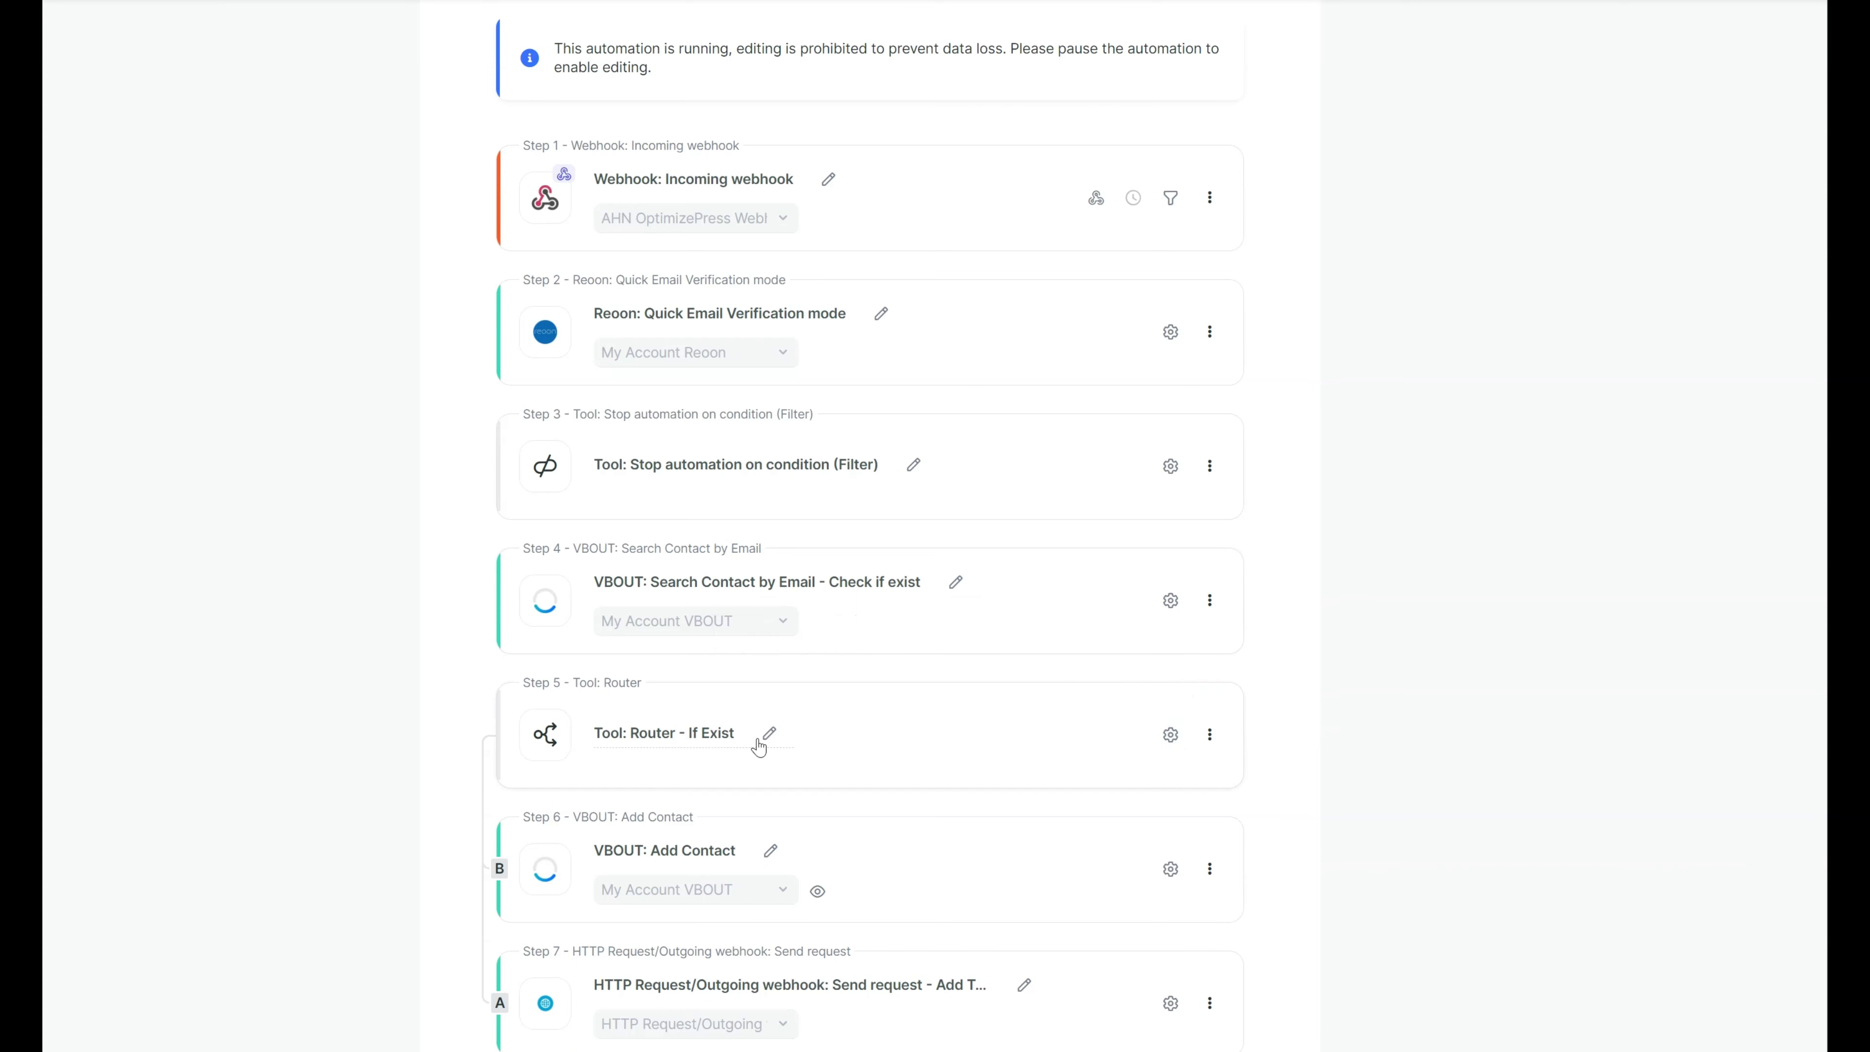
- Review the If Exist router's condition and branches, and the field mapping of the VBOUT Add Contact step
{"action": "left_click", "coordinate": [1171, 735]}
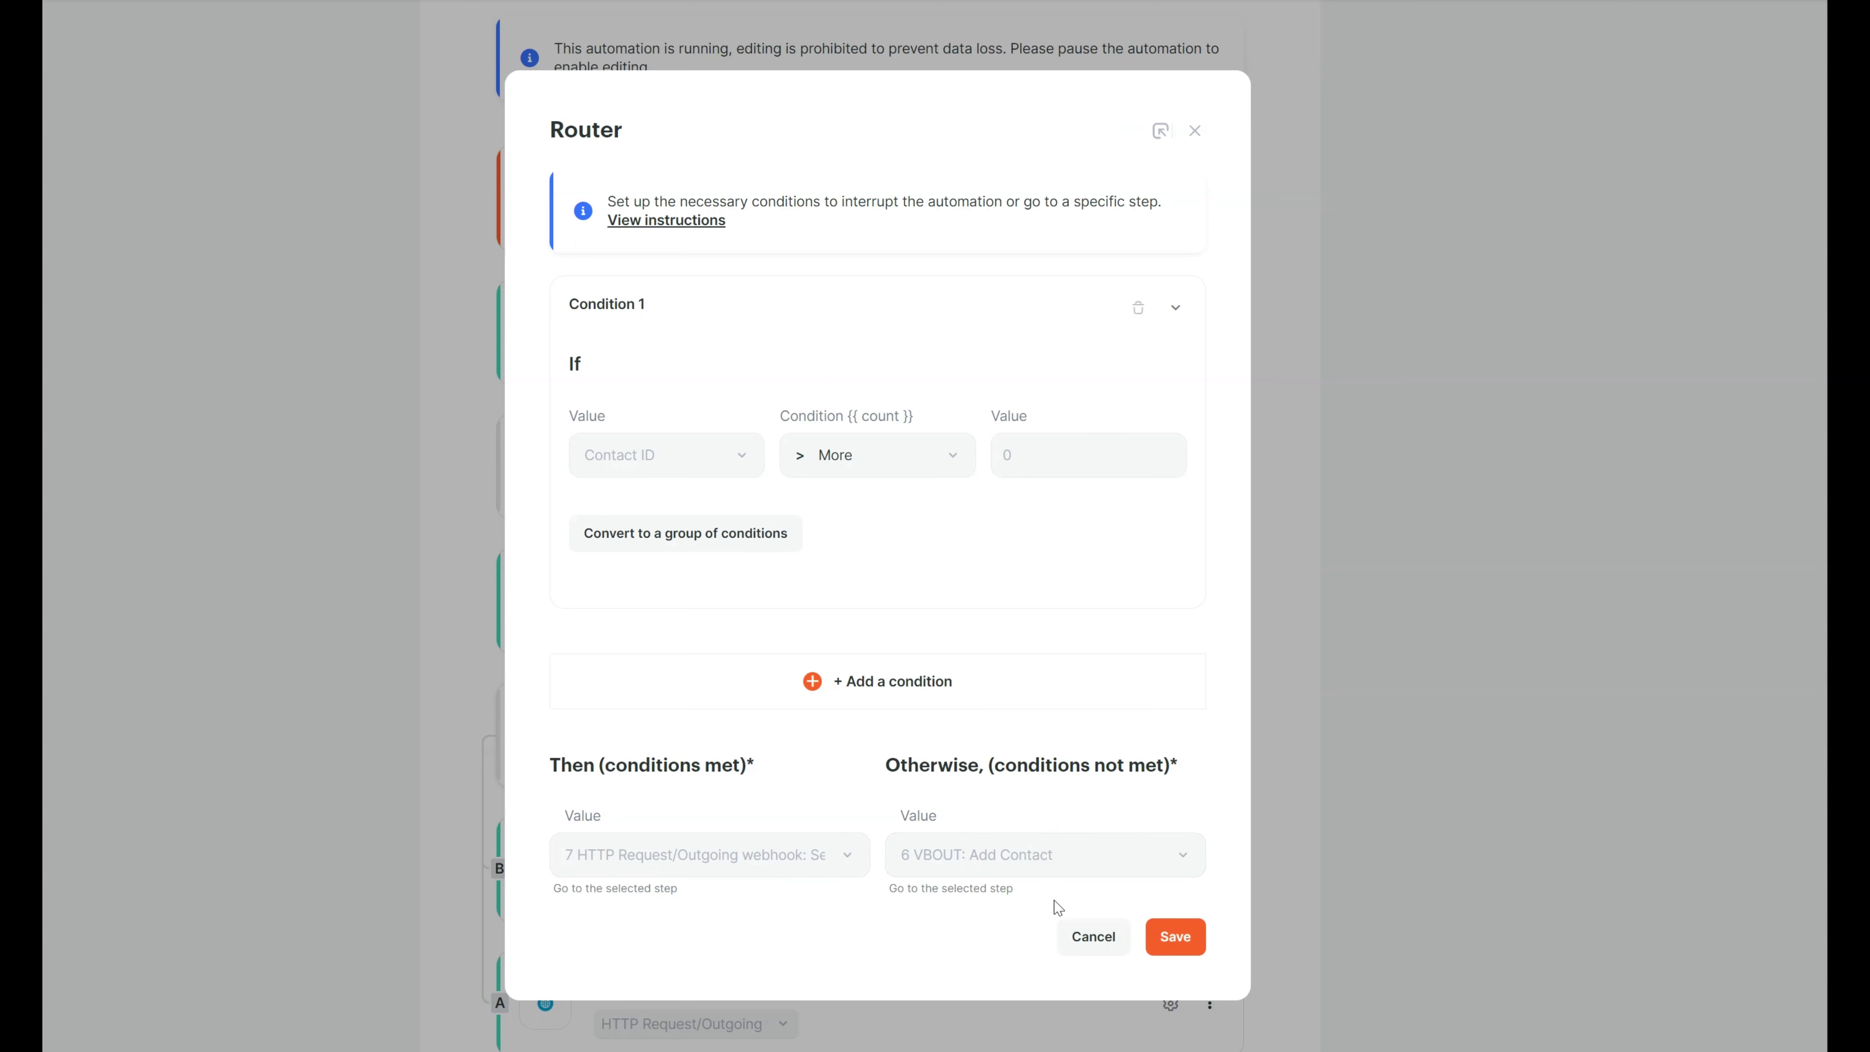
{"action": "left_click", "coordinate": [1195, 131]}
{"action": "scroll", "coordinate": [927, 769], "scroll_direction": "down", "scroll_amount": 3}
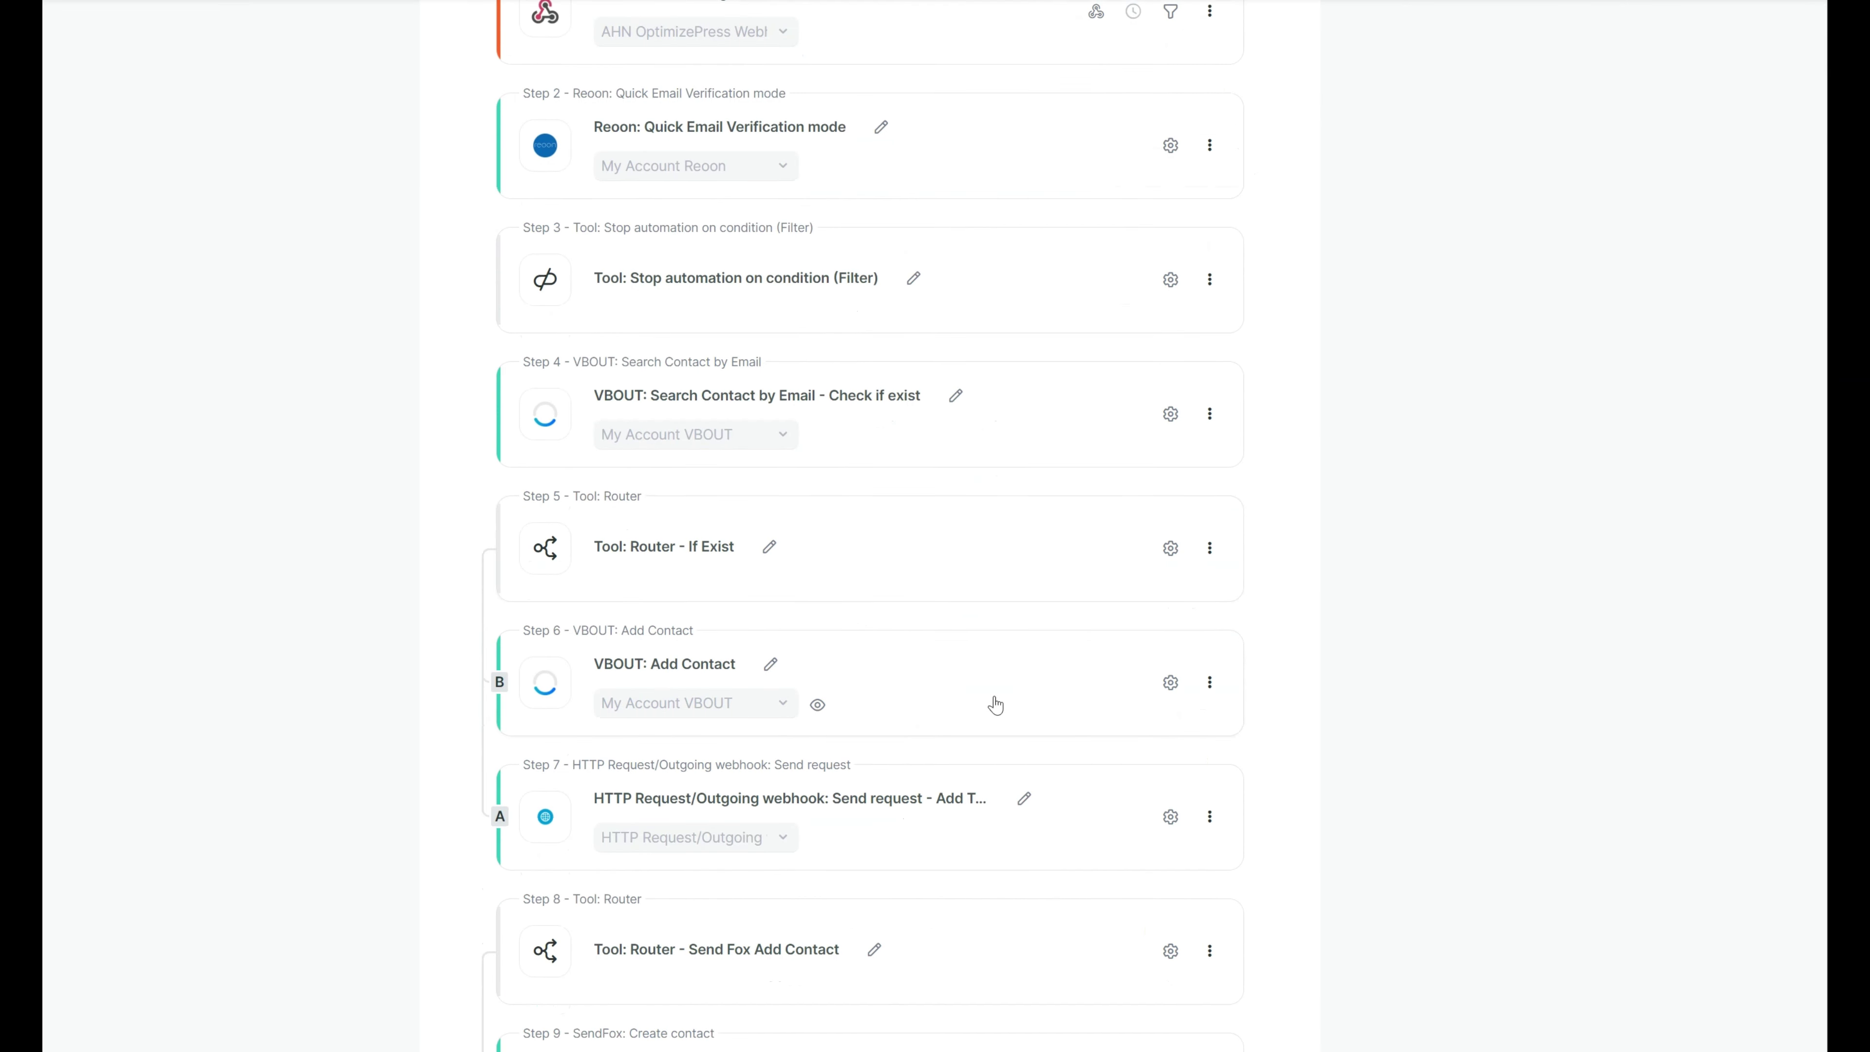
{"action": "left_click", "coordinate": [1168, 686]}
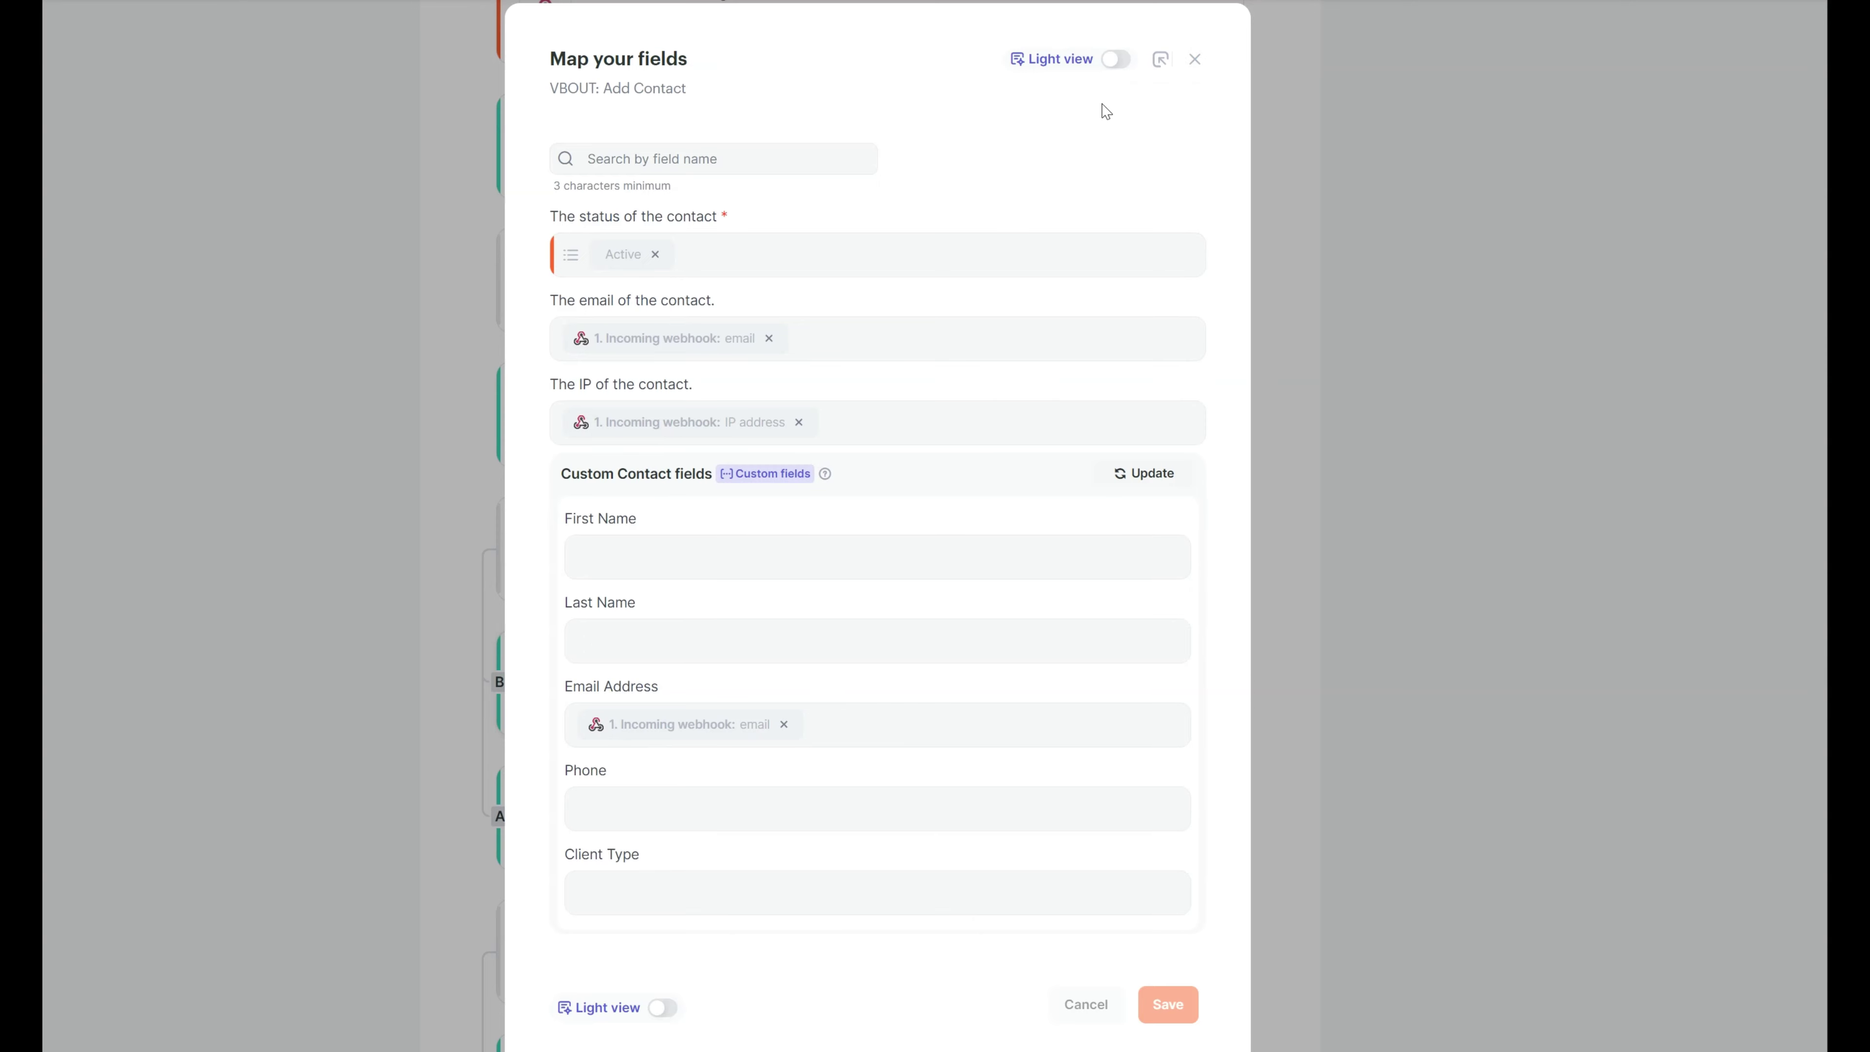
{"action": "left_click", "coordinate": [1195, 60]}
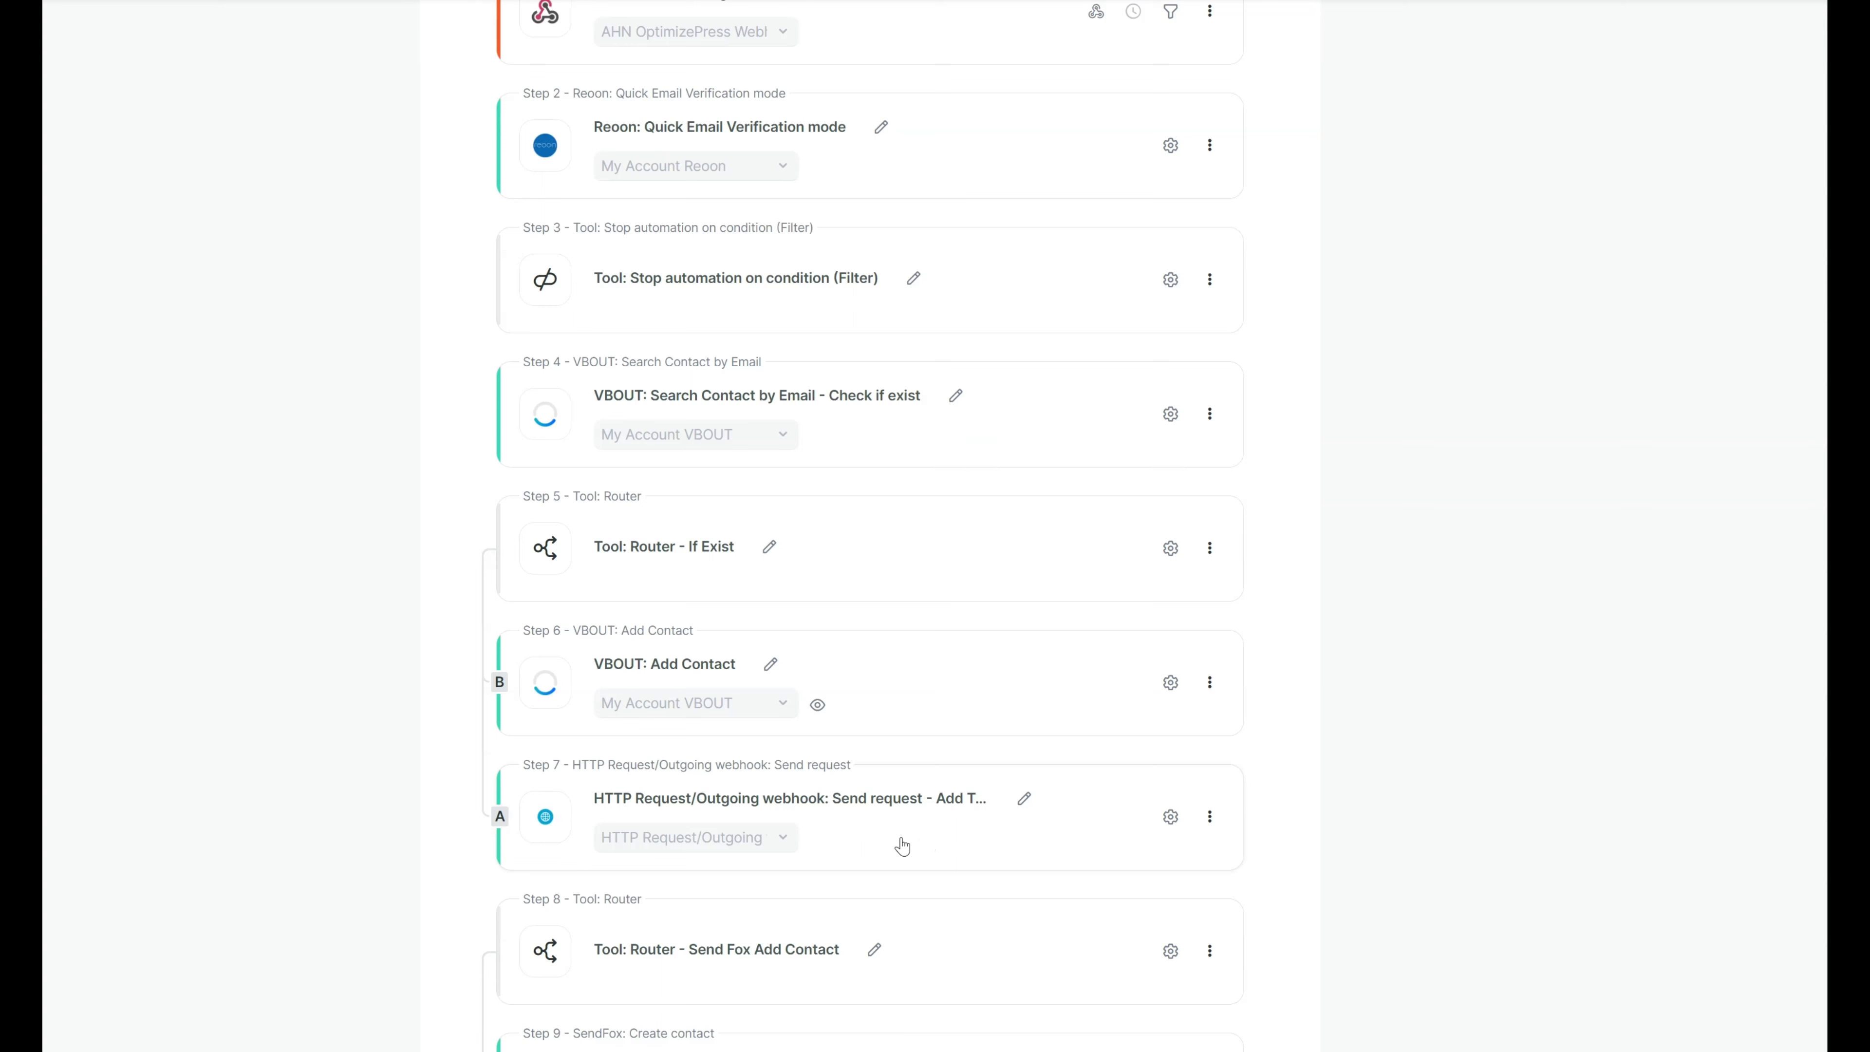
- Review the field mapping of the step 7 HTTP request and the condition and branches of the Send Fox Add Contact router
{"action": "left_click", "coordinate": [1171, 816]}
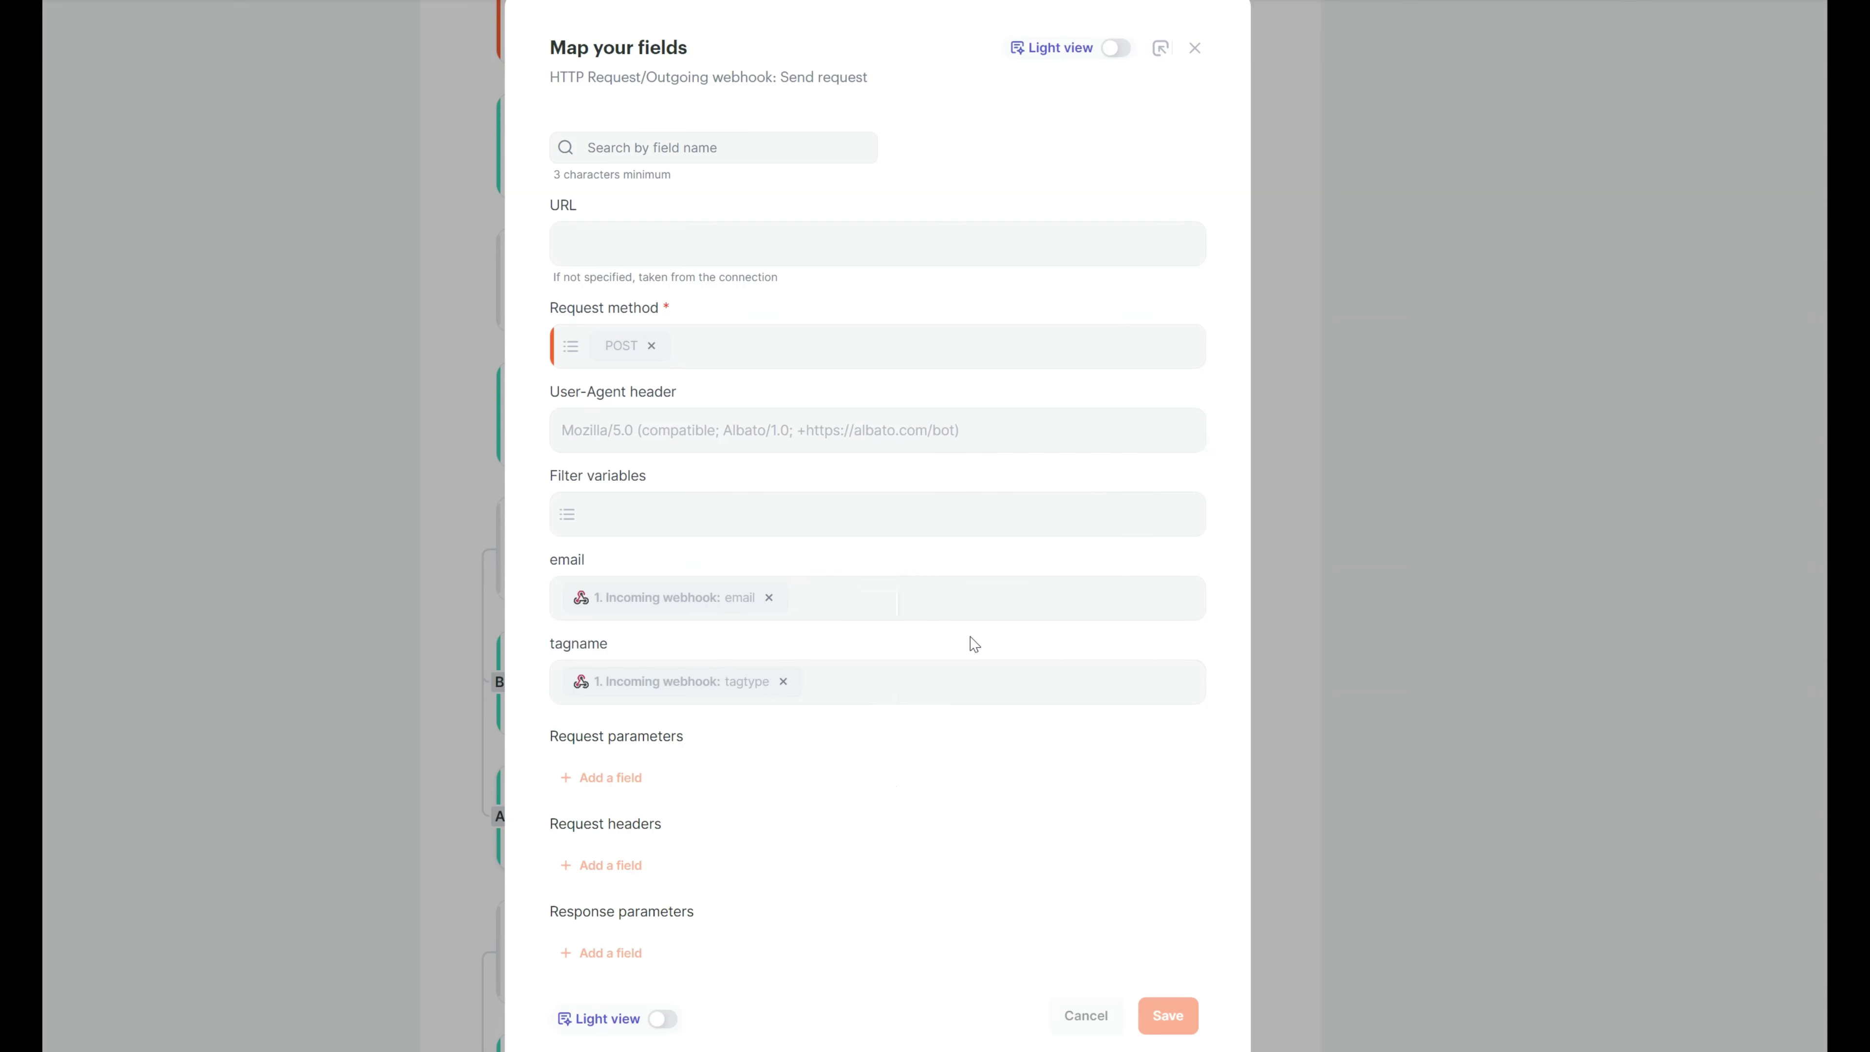
{"action": "left_click", "coordinate": [1192, 50]}
{"action": "scroll", "coordinate": [793, 773], "scroll_direction": "down", "scroll_amount": 3}
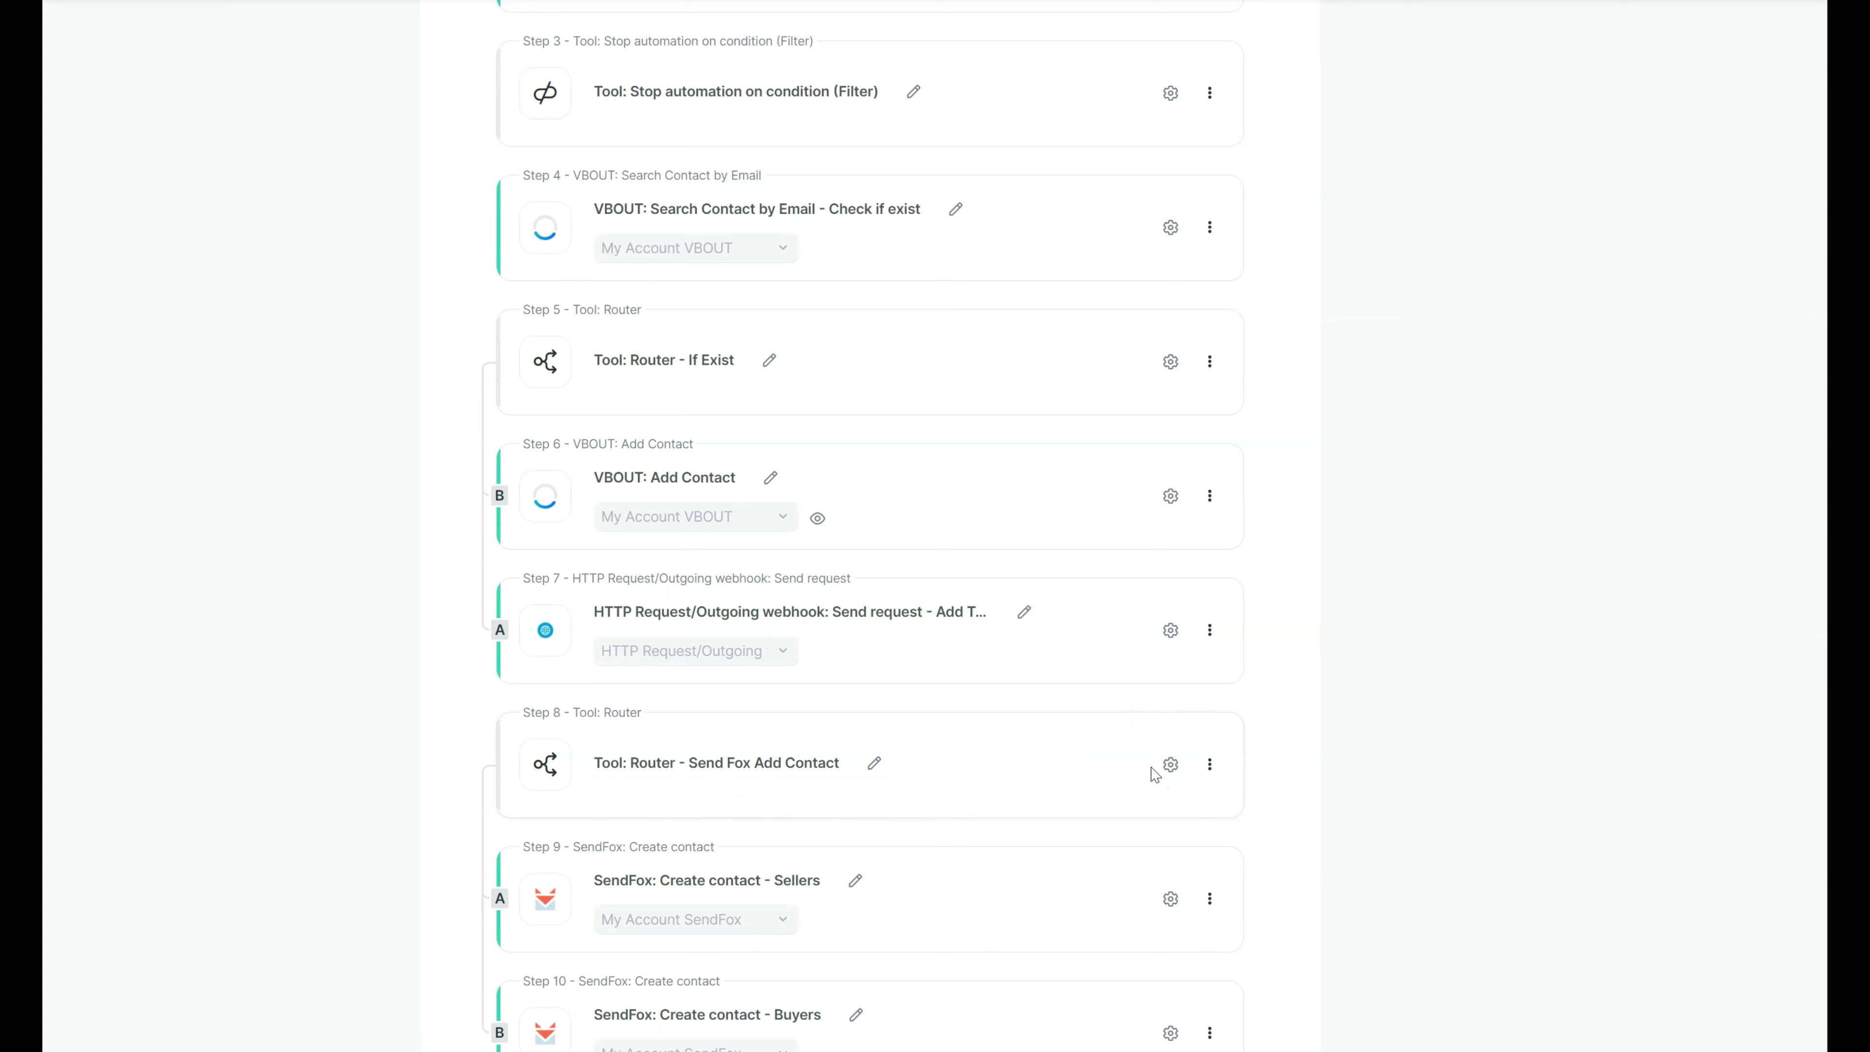
{"action": "scroll", "coordinate": [1107, 773], "scroll_direction": "down", "scroll_amount": 2}
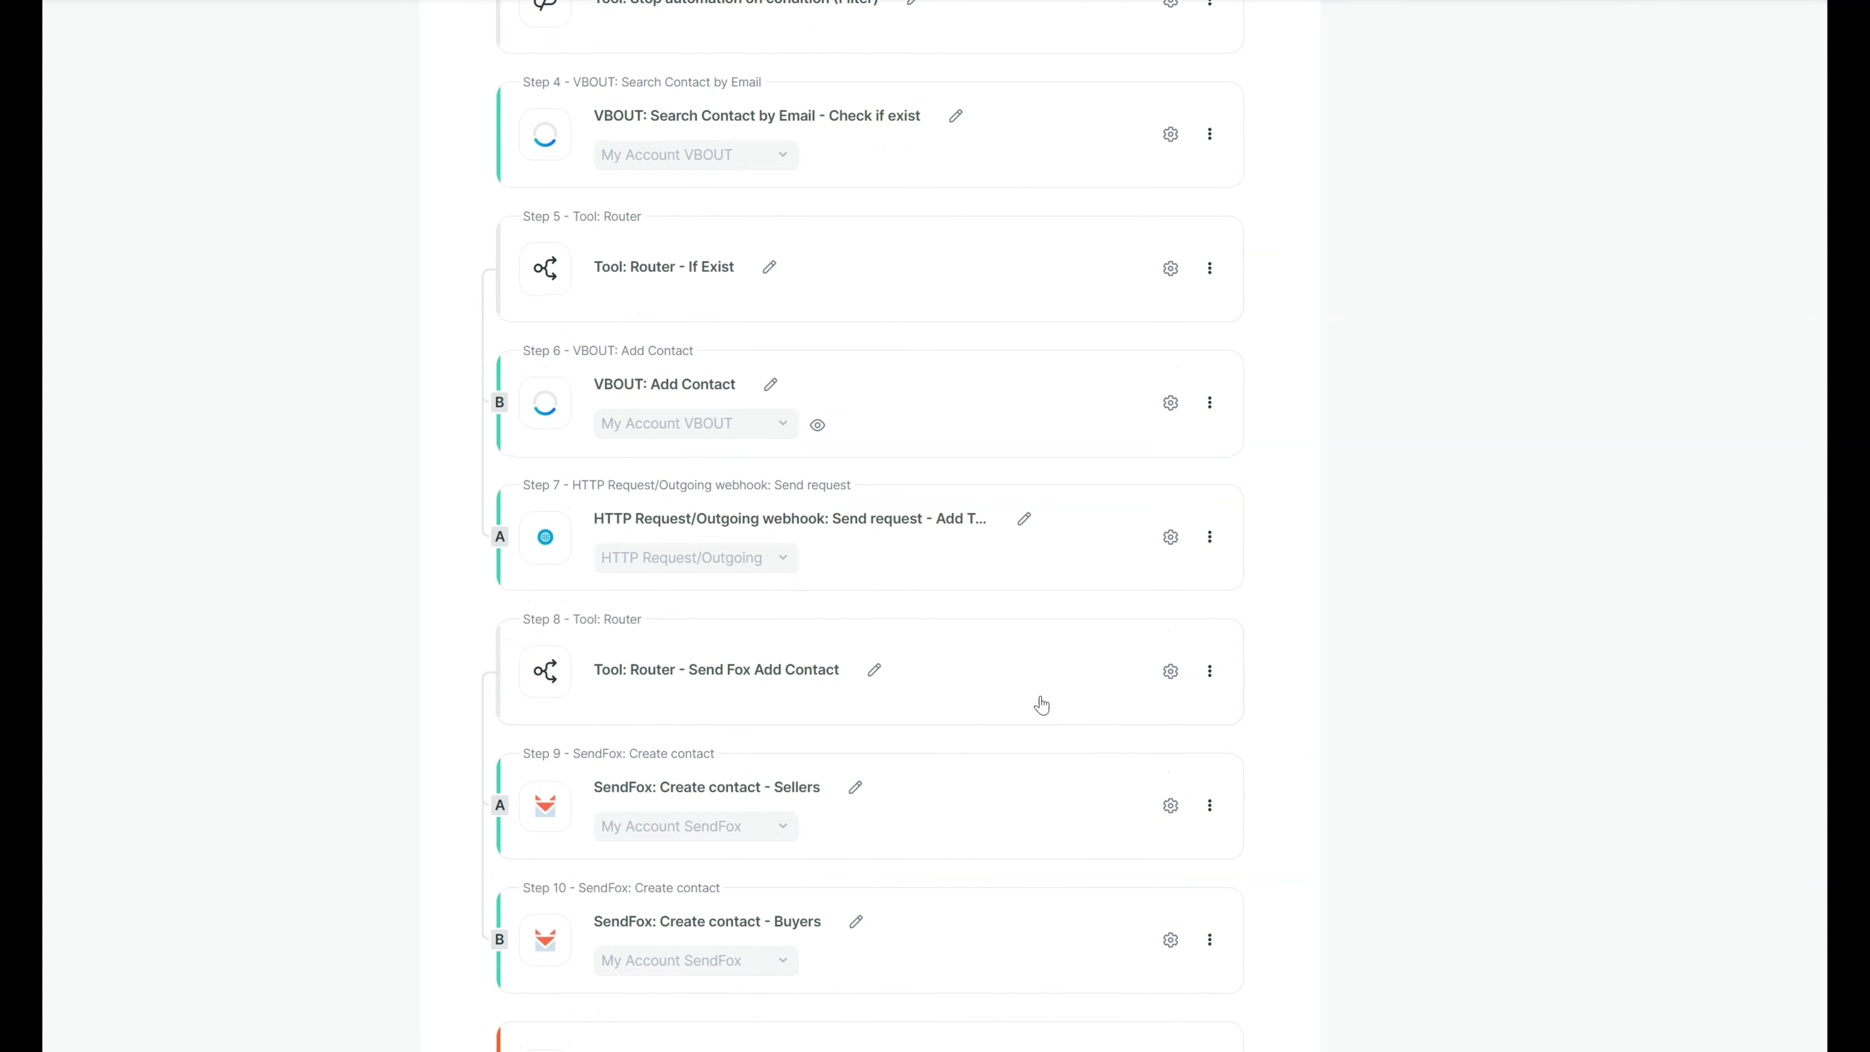
{"action": "left_click", "coordinate": [1160, 677]}
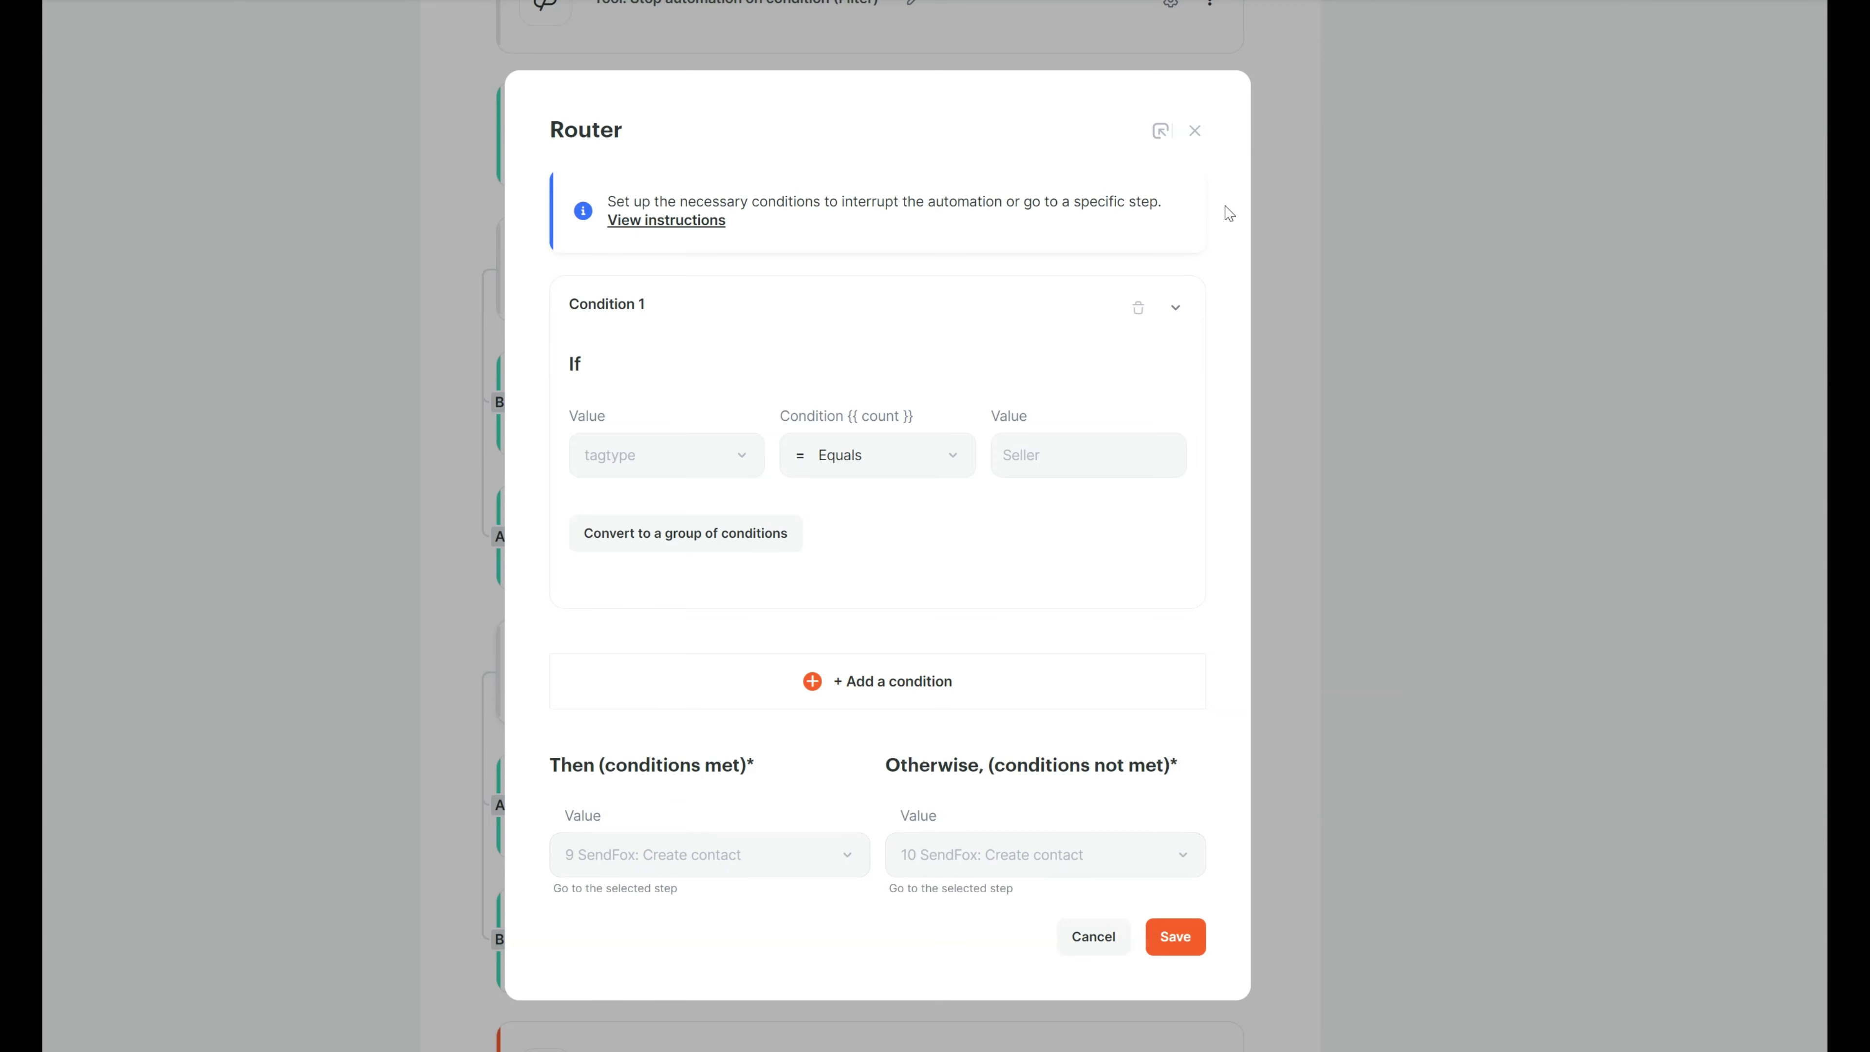
{"action": "left_click", "coordinate": [1195, 131]}
- Check the response fields of the Webhook: Answer — Incoming webhook step and close them without changes
{"action": "scroll", "coordinate": [990, 759], "scroll_direction": "down", "scroll_amount": 1}
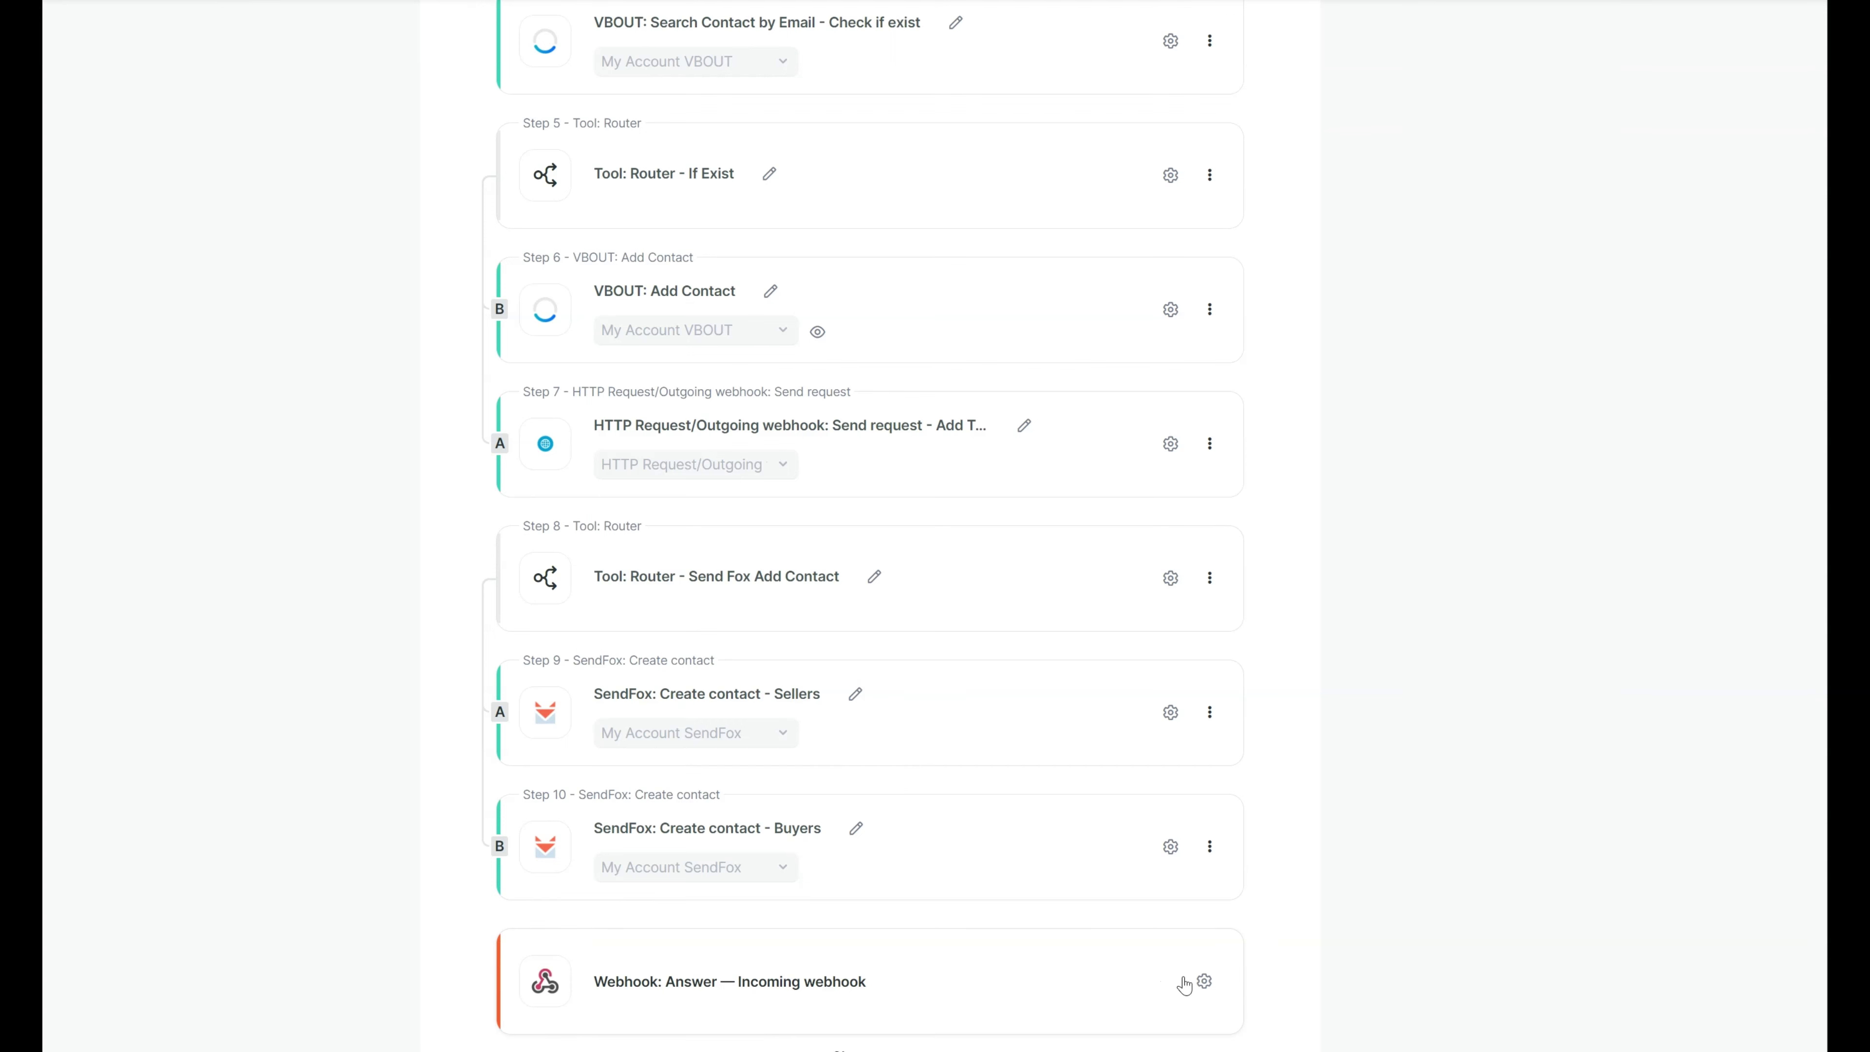
{"action": "left_click", "coordinate": [1203, 982]}
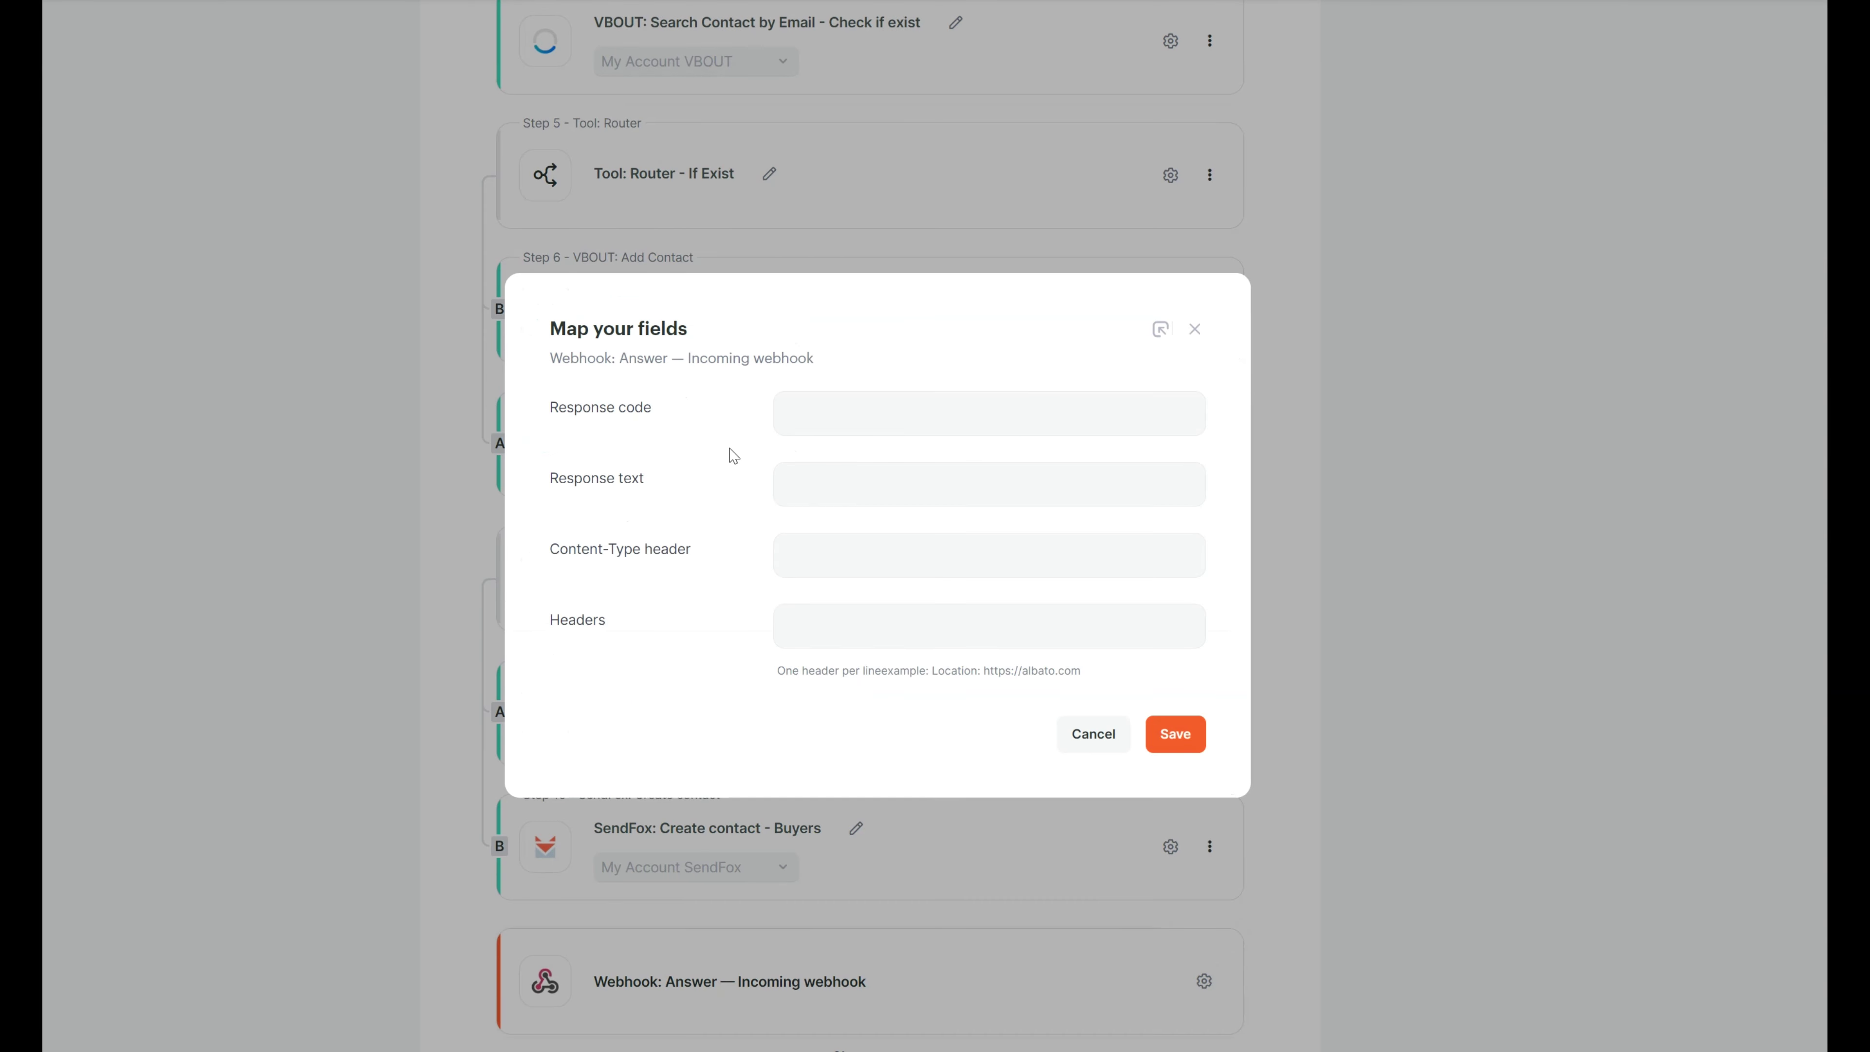
{"action": "left_click", "coordinate": [1196, 331]}
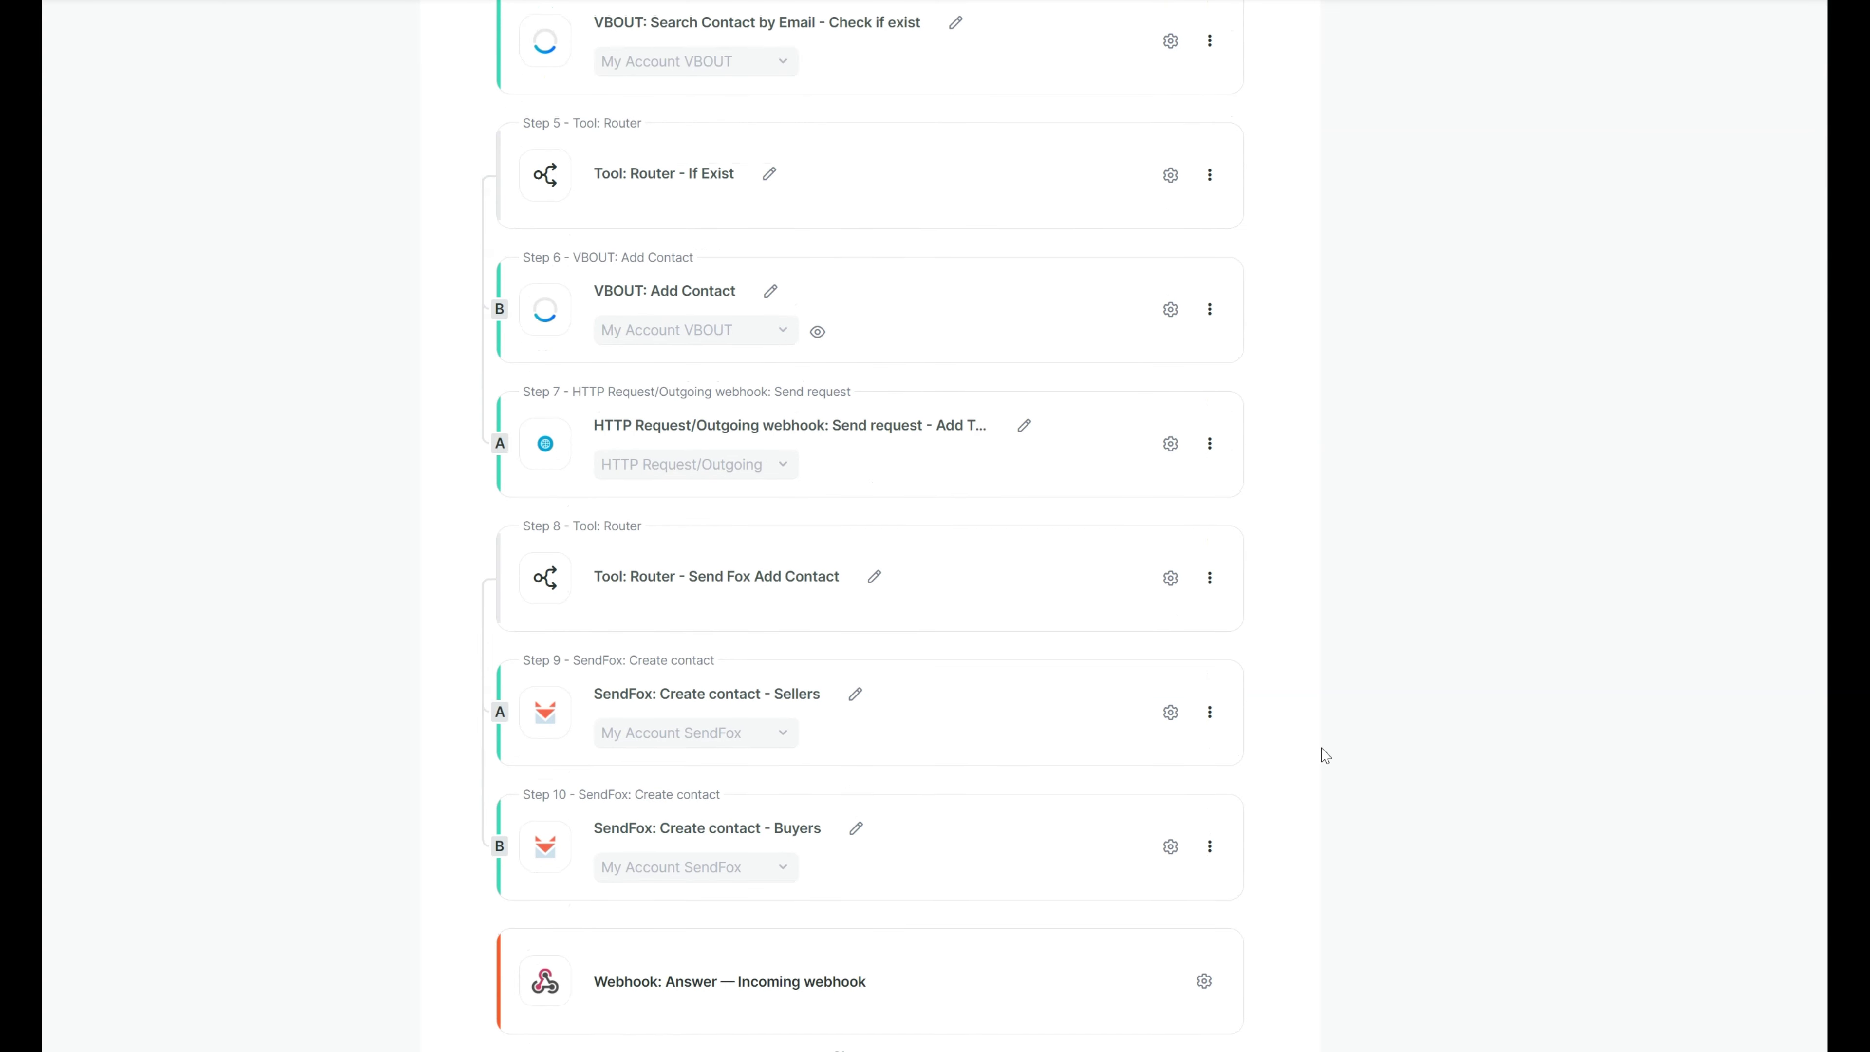
{"action": "scroll", "coordinate": [1326, 755], "scroll_direction": "up", "scroll_amount": 1}
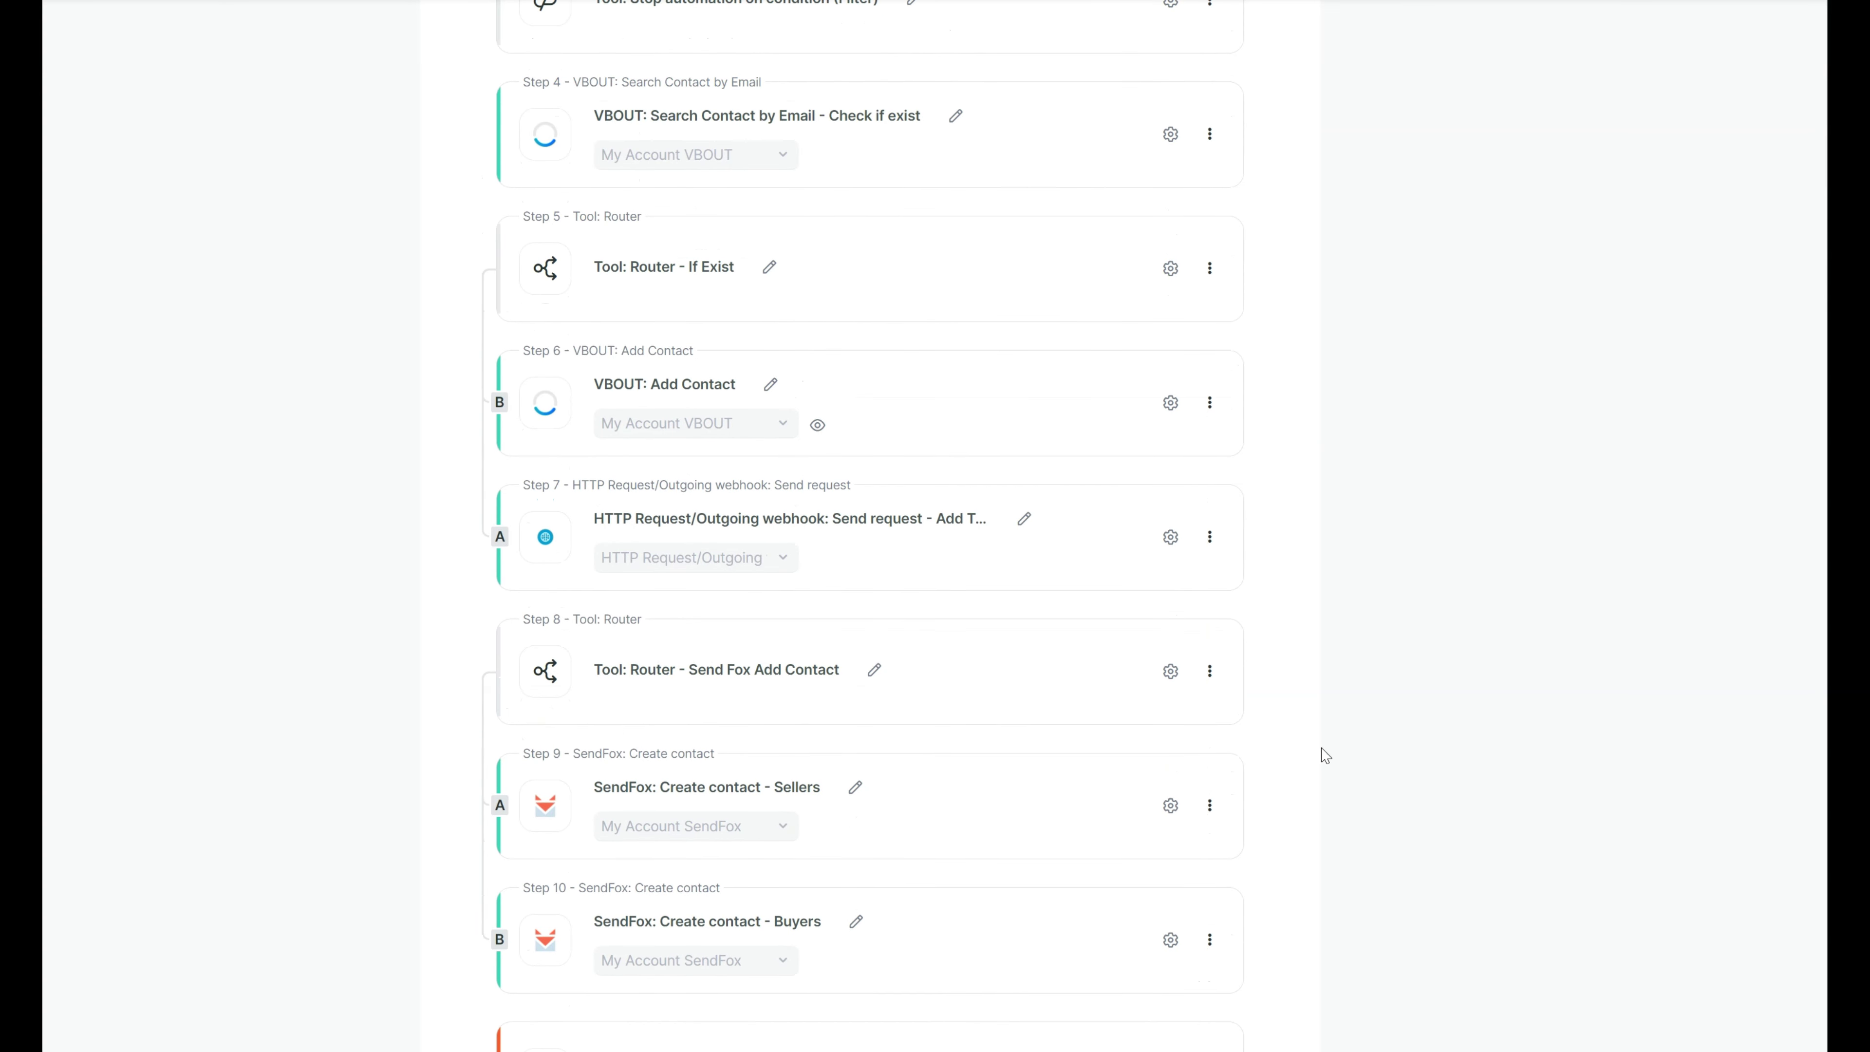
{"action": "scroll", "coordinate": [1326, 755], "scroll_direction": "up", "scroll_amount": 1}
{"action": "scroll", "coordinate": [1326, 755], "scroll_direction": "up", "scroll_amount": 2}
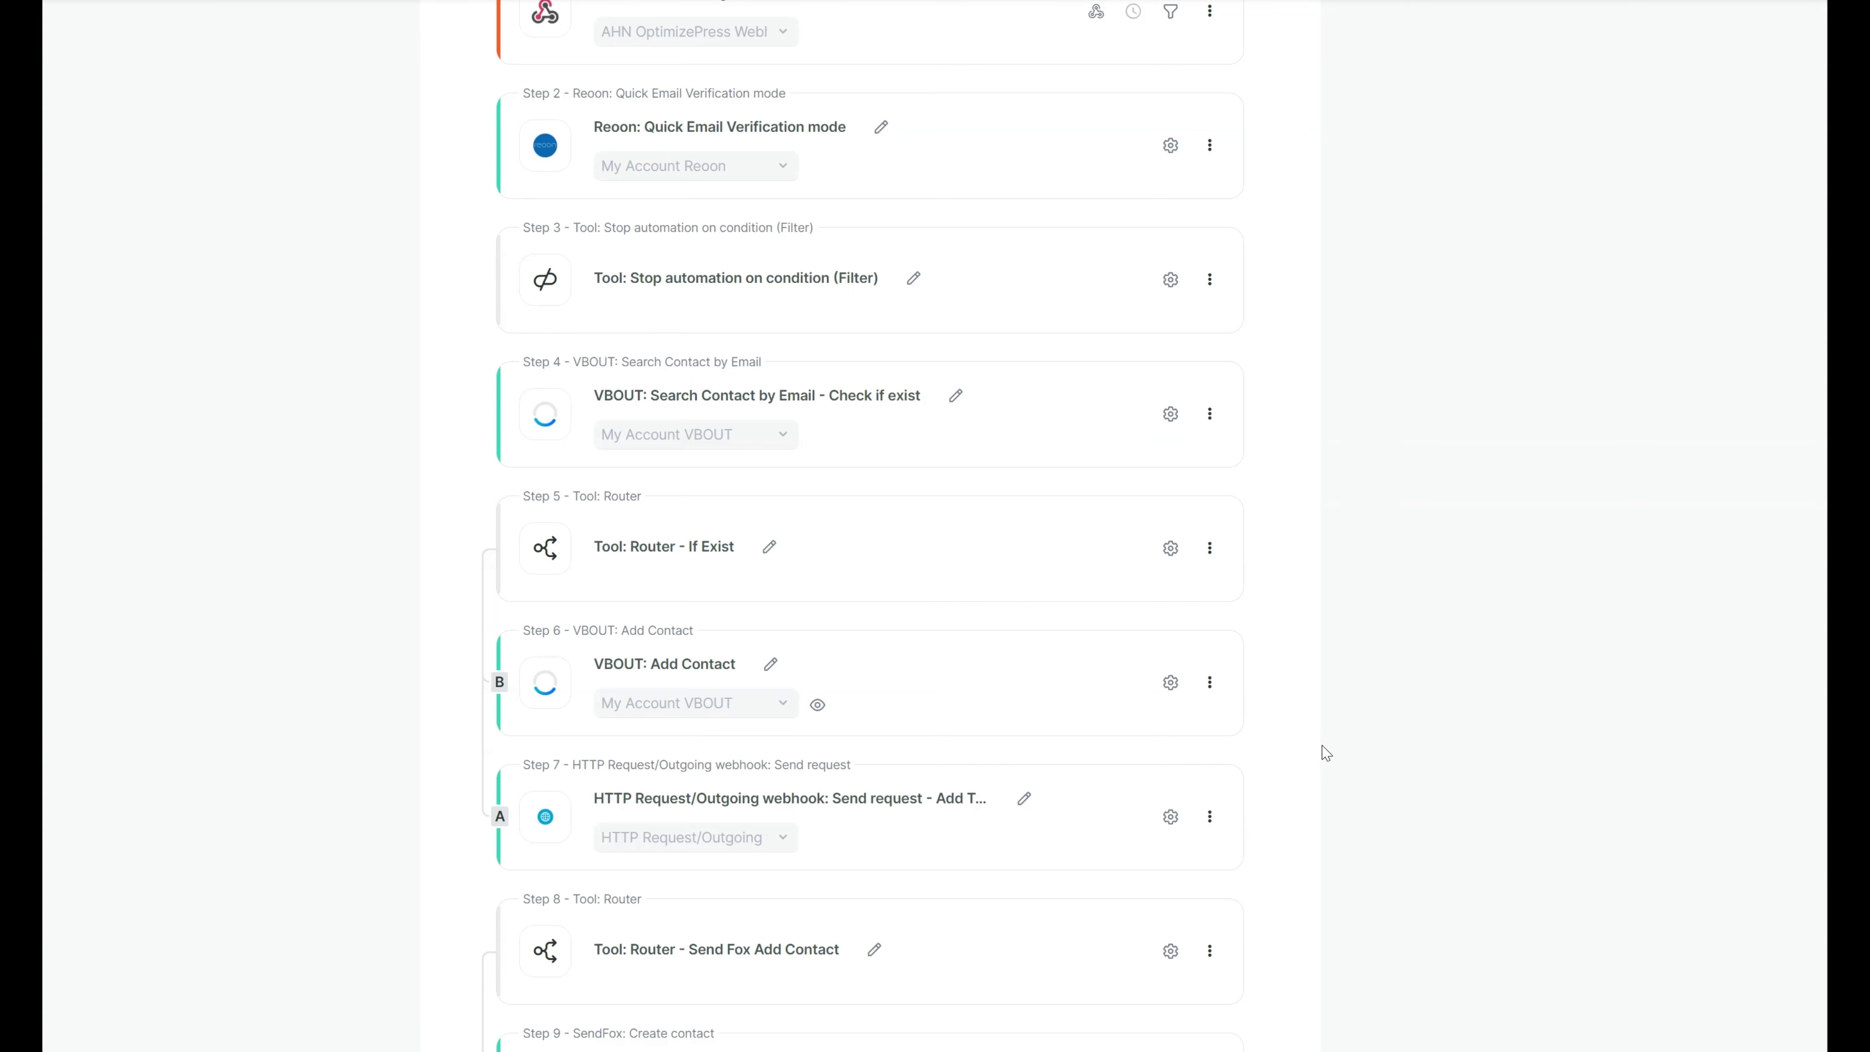
{"action": "scroll", "coordinate": [1326, 752], "scroll_direction": "down", "scroll_amount": 2}
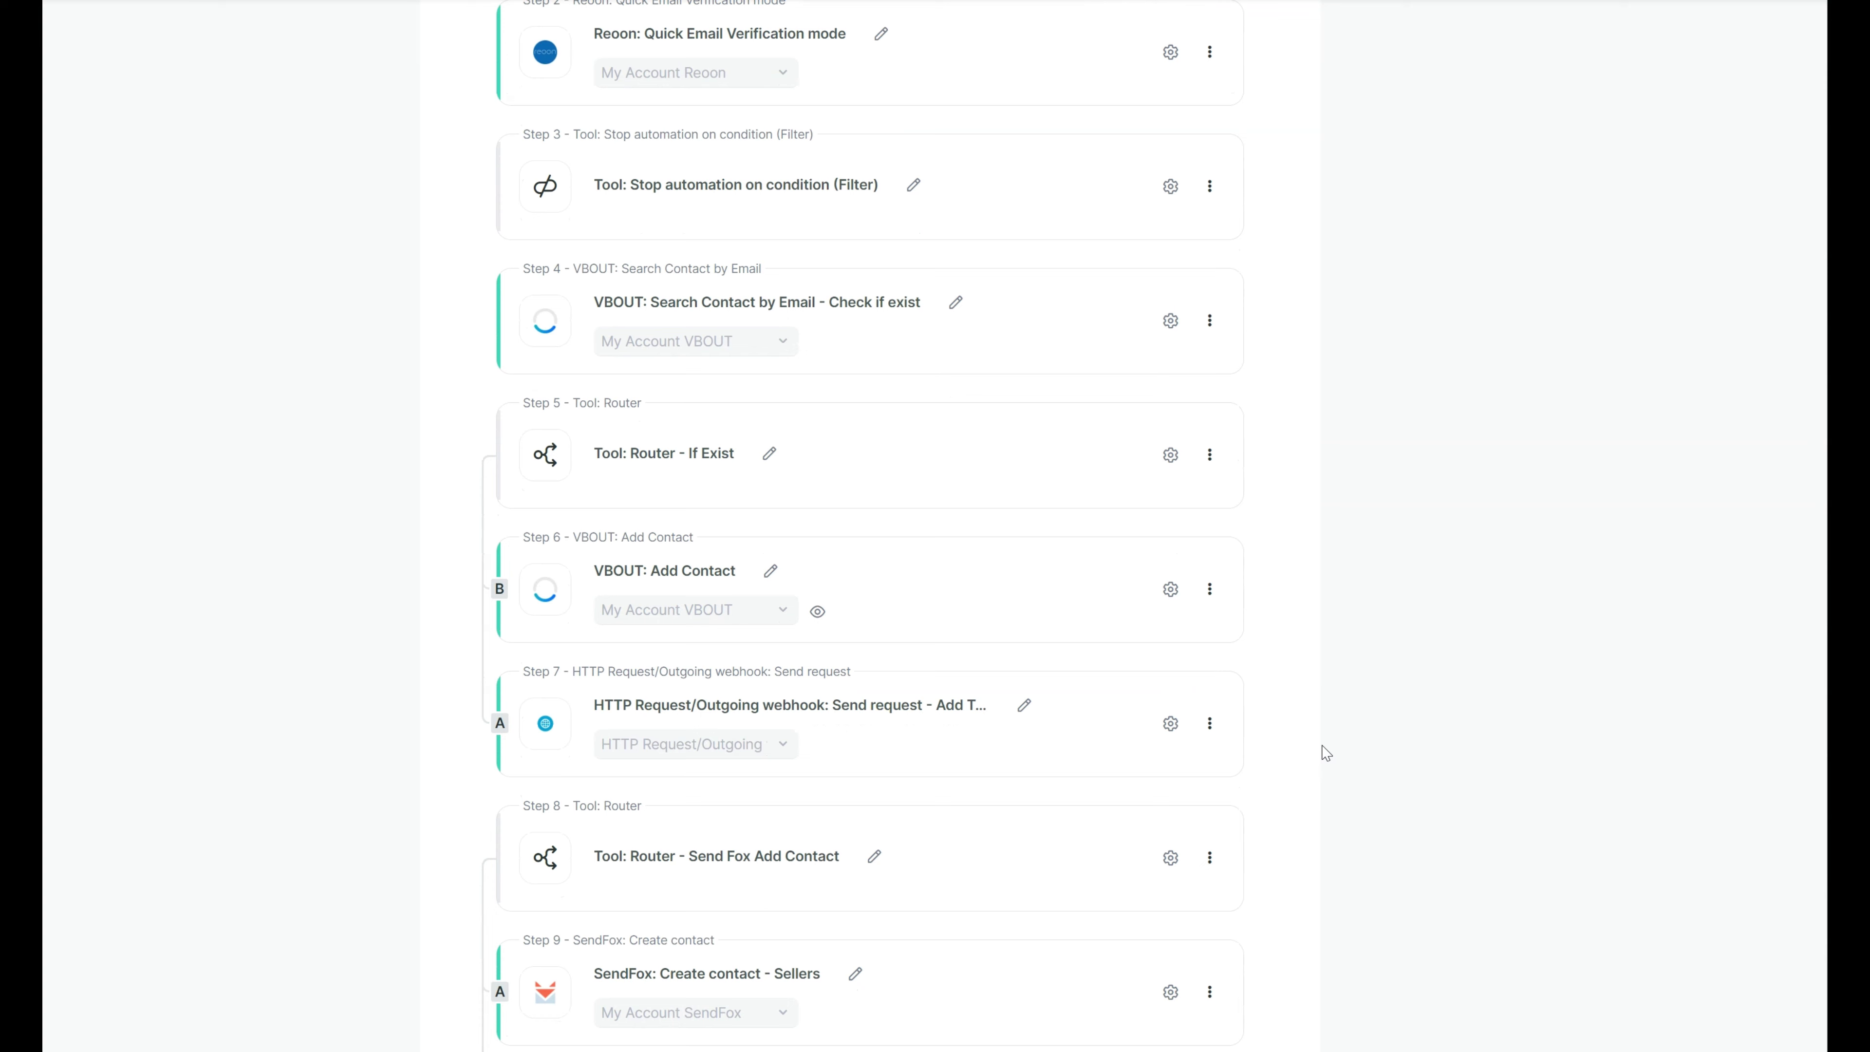
{"action": "scroll", "coordinate": [1326, 753], "scroll_direction": "down", "scroll_amount": 5}
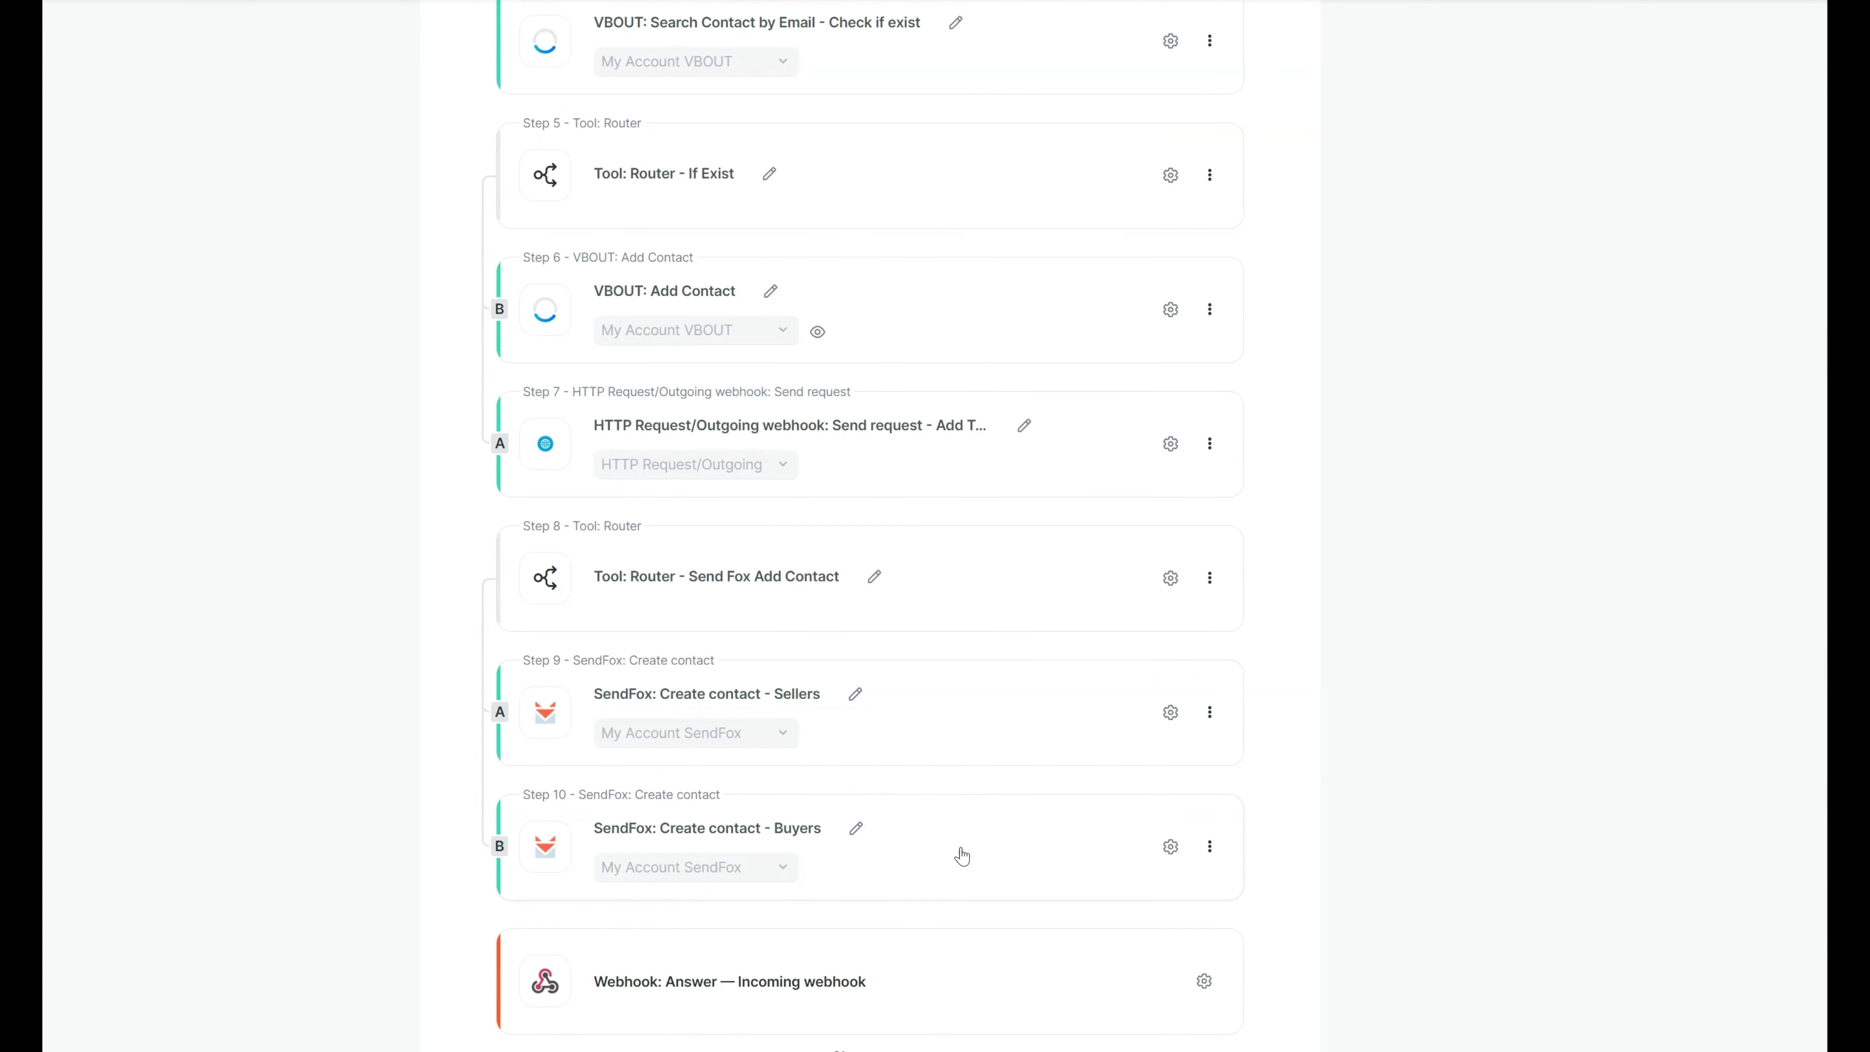